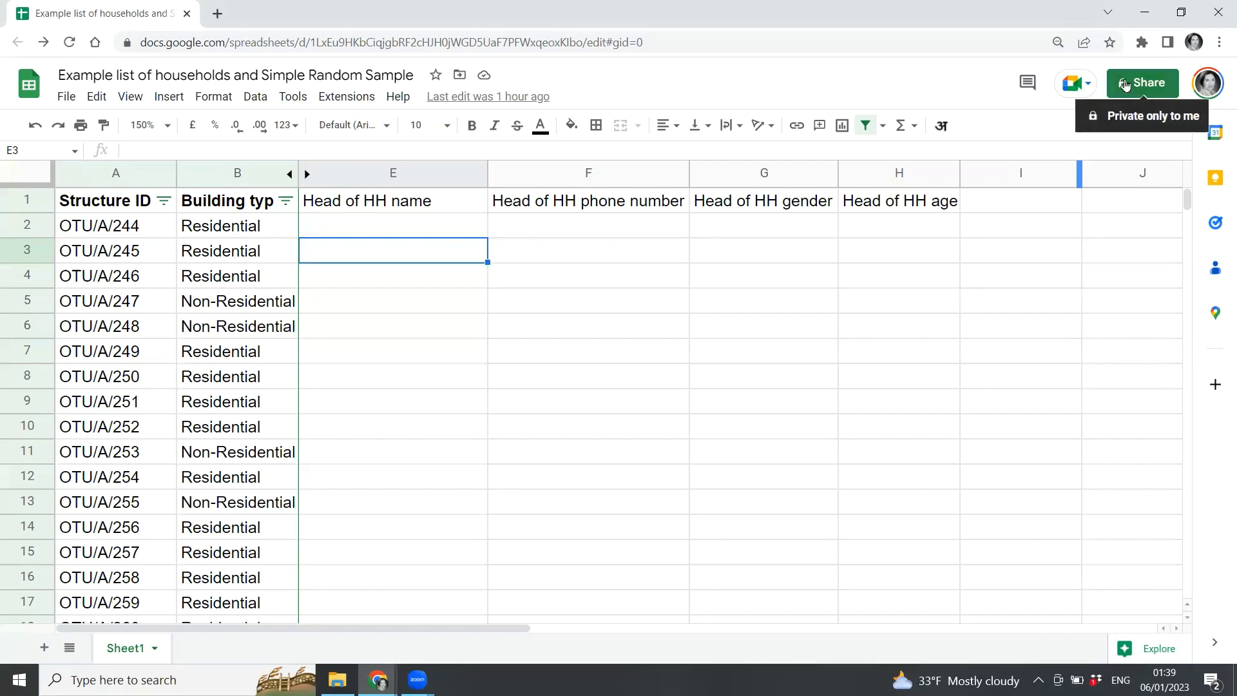
# Add the first suggested contact to the household list sheet with Editor access.
pyautogui.click(1124, 83)
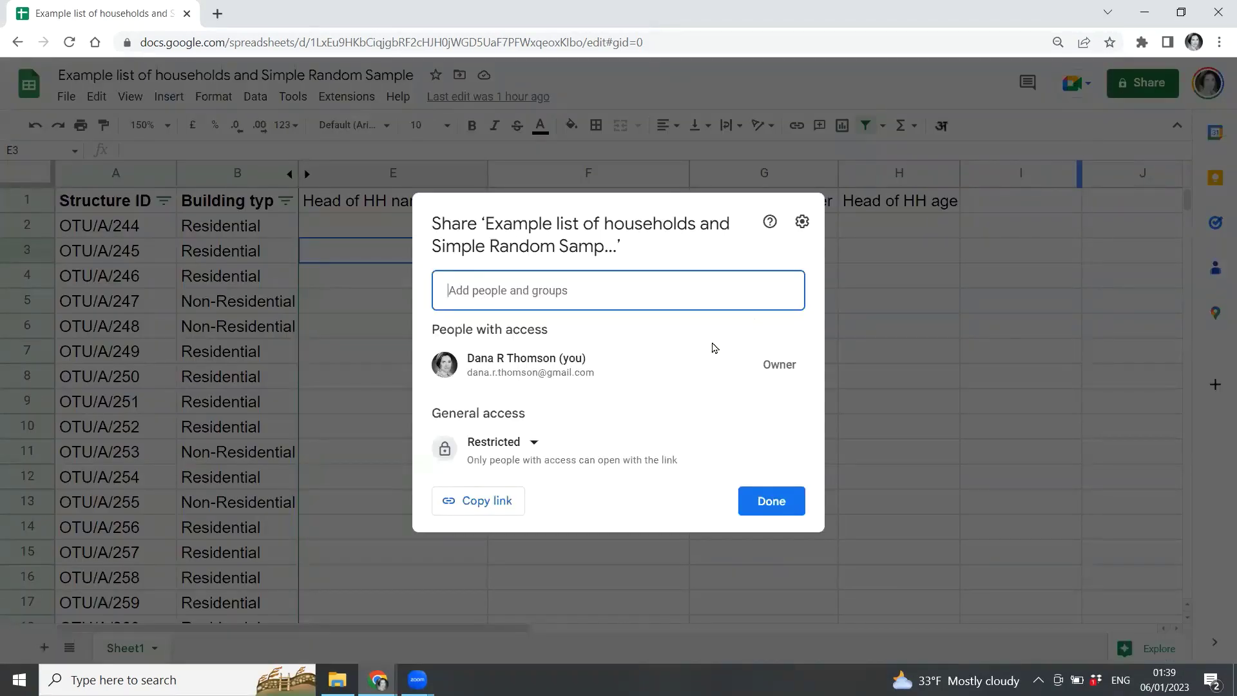
pyautogui.moveTo(660, 372)
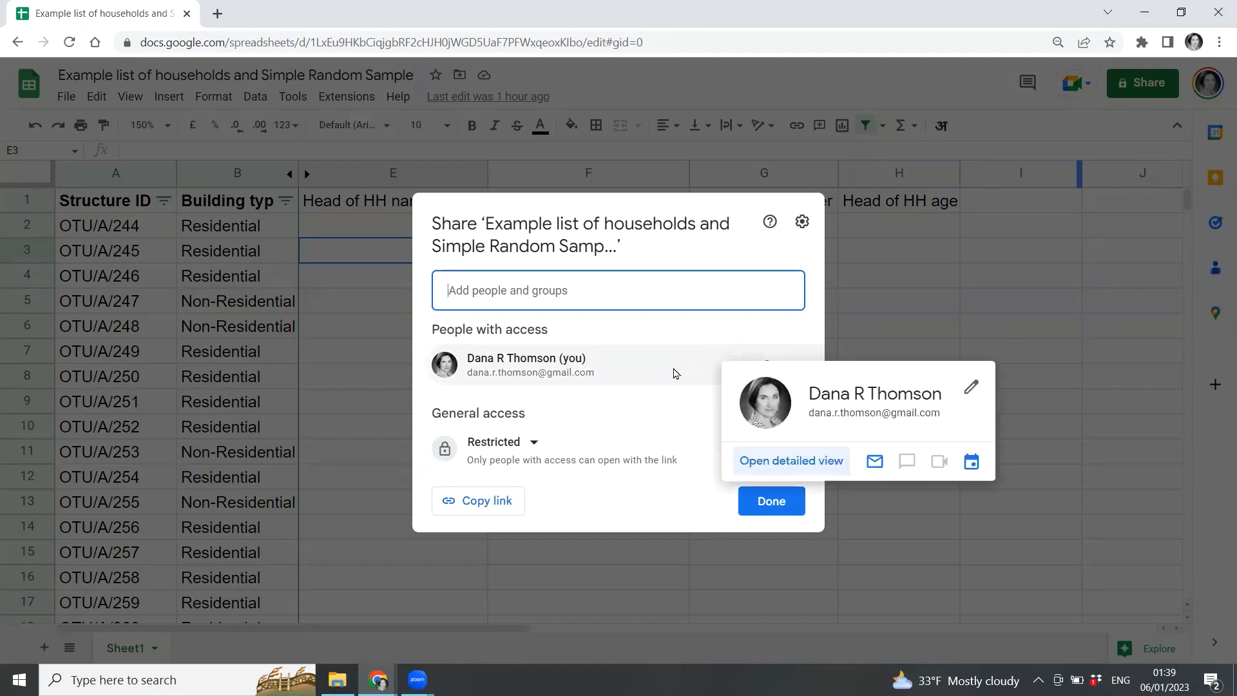
pyautogui.click(562, 291)
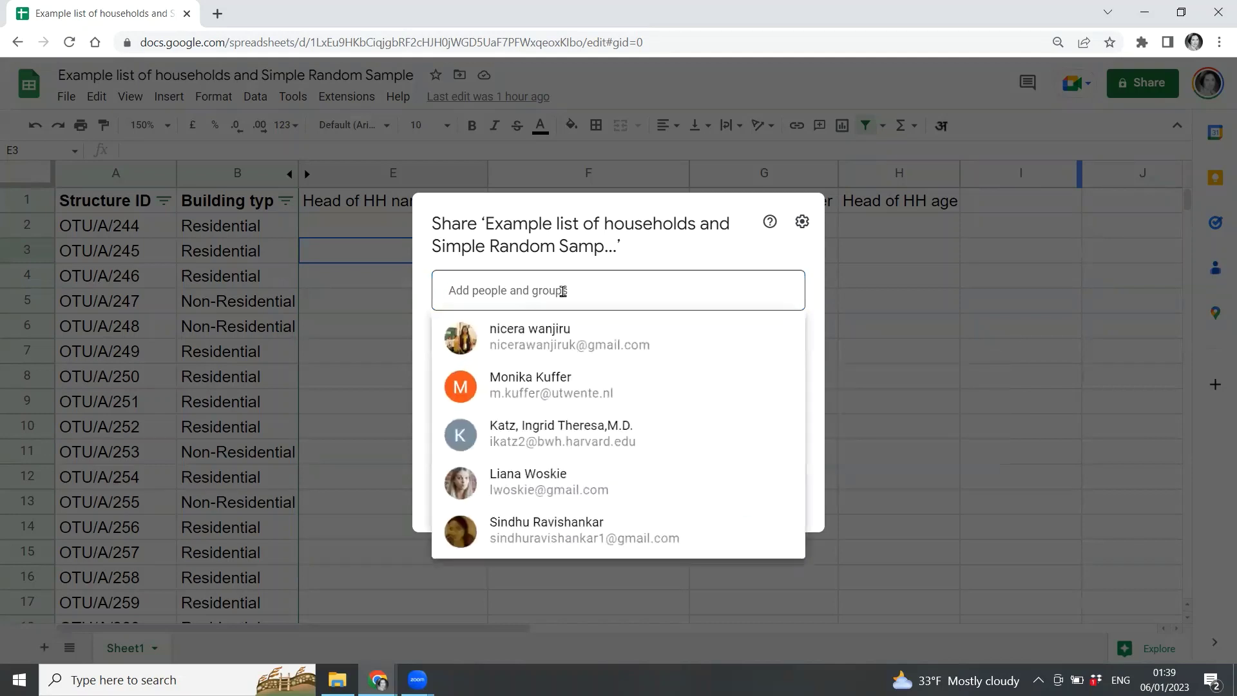
pyautogui.click(554, 332)
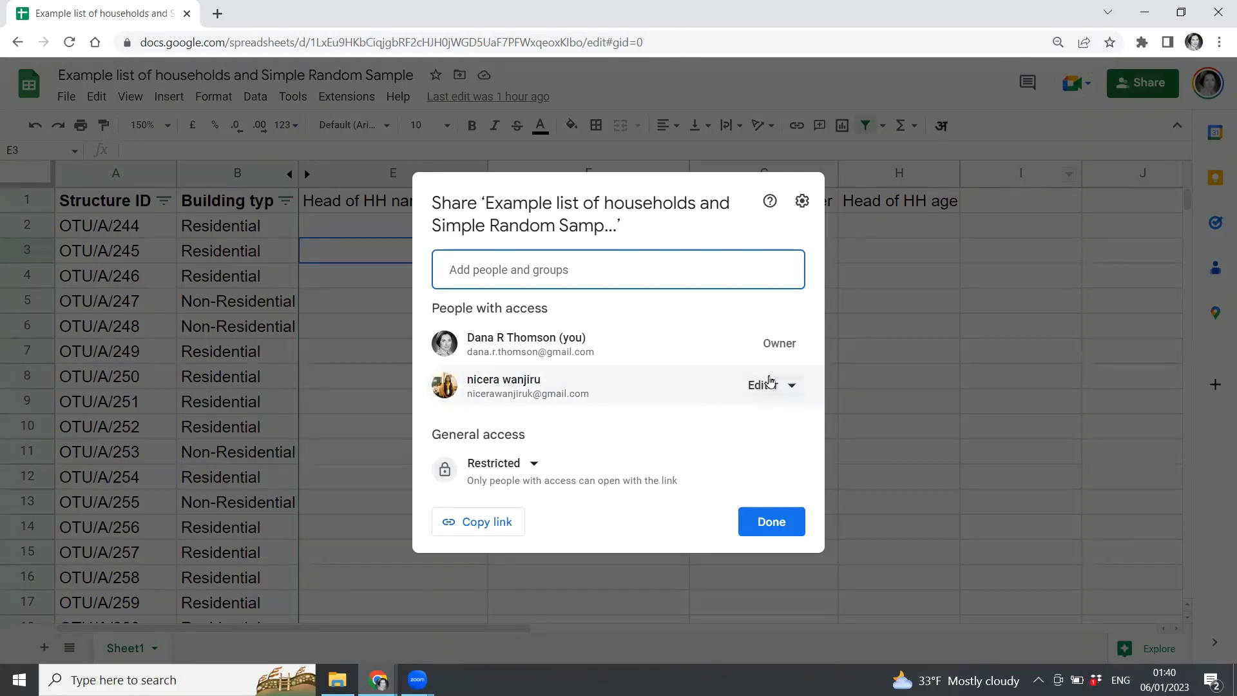
# Turn off 'Editors can change permissions and share' in the sharing settings.
pyautogui.click(803, 201)
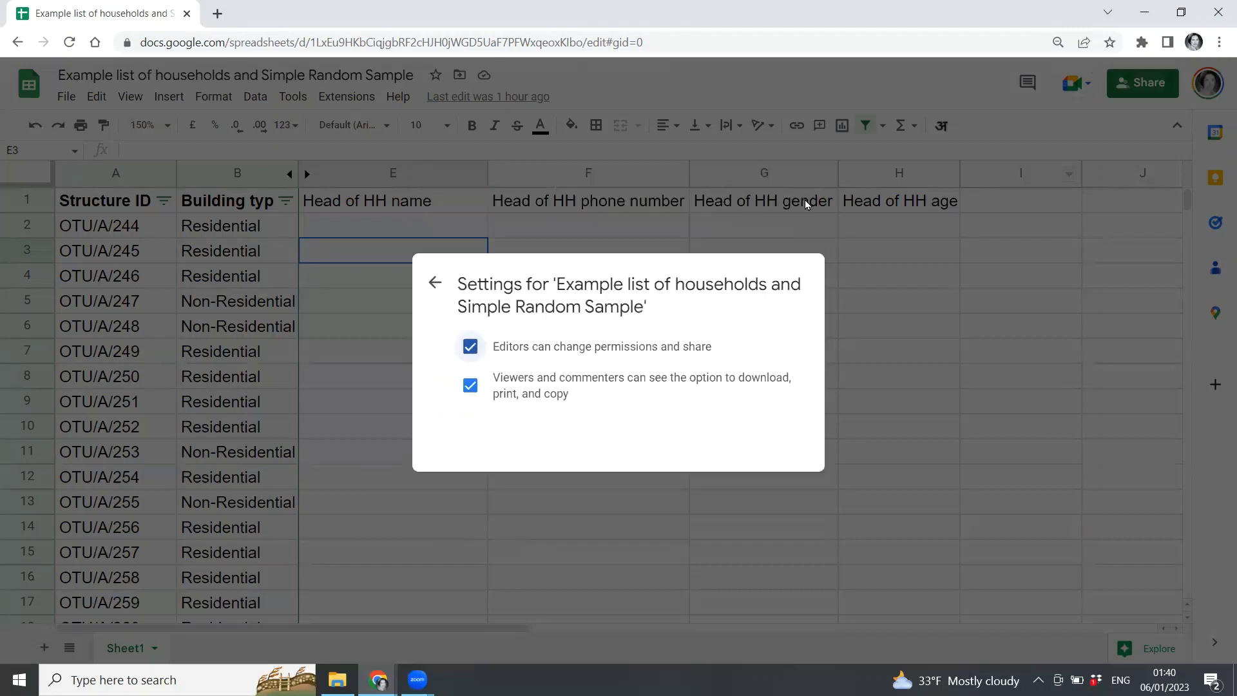
pyautogui.click(436, 306)
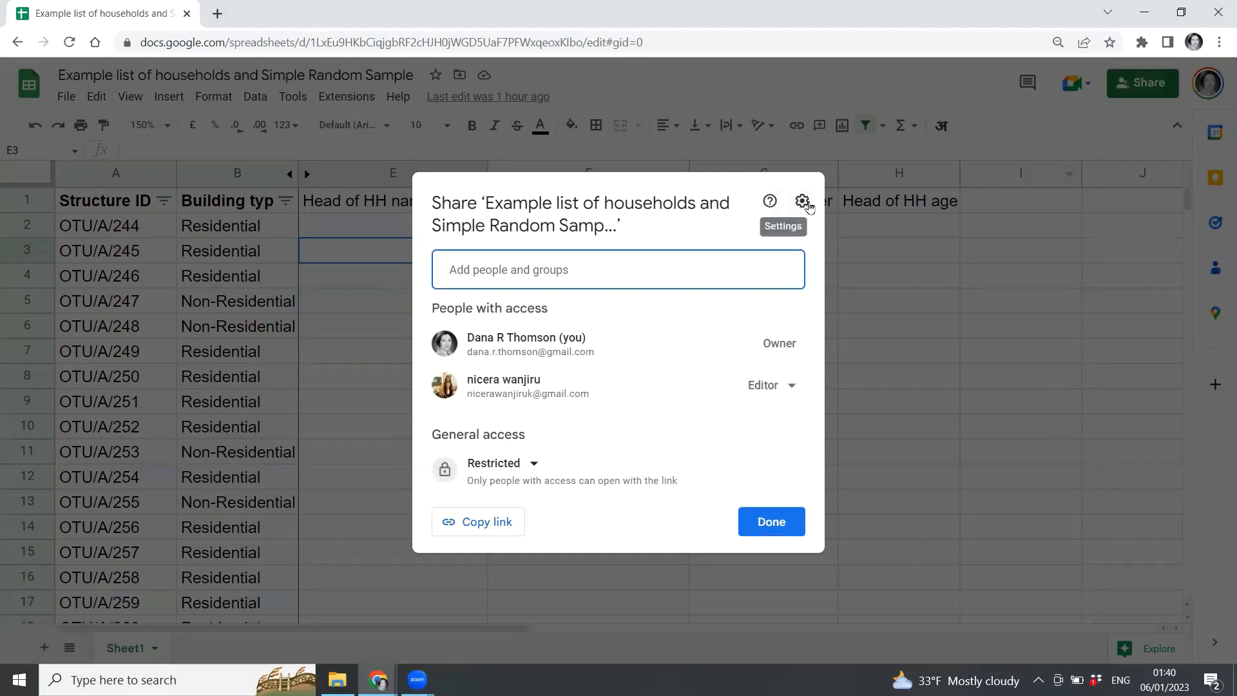
pyautogui.click(805, 202)
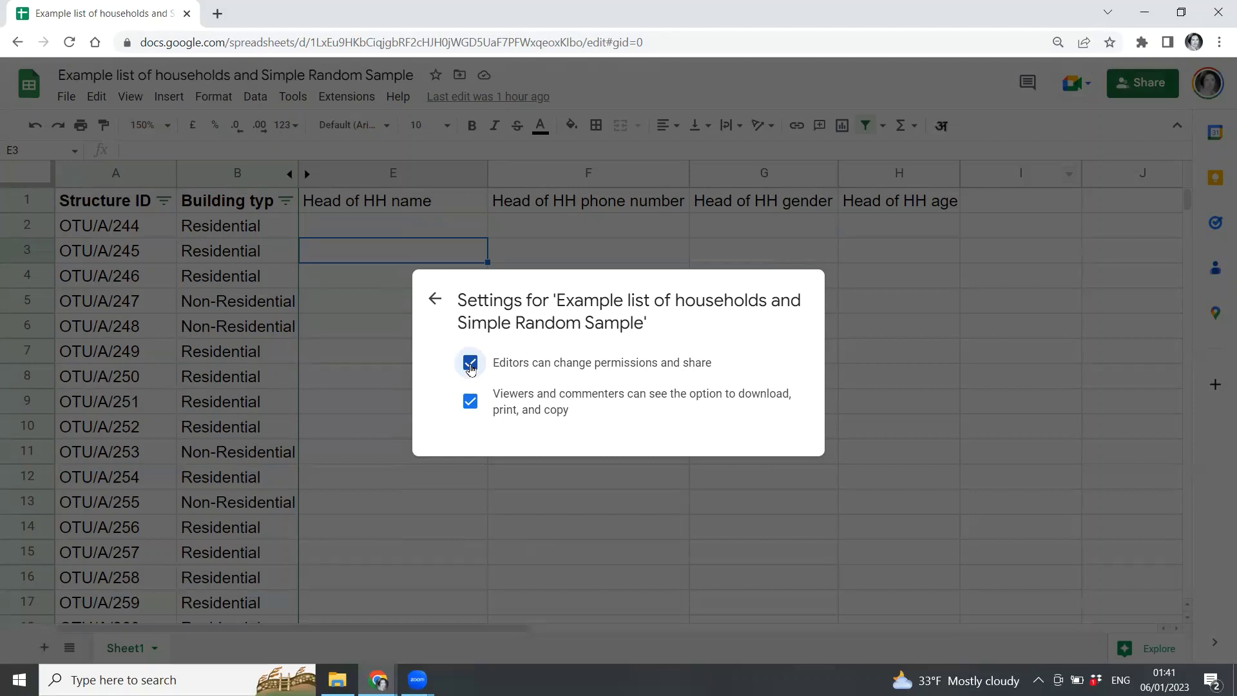
pyautogui.click(470, 366)
pyautogui.click(435, 299)
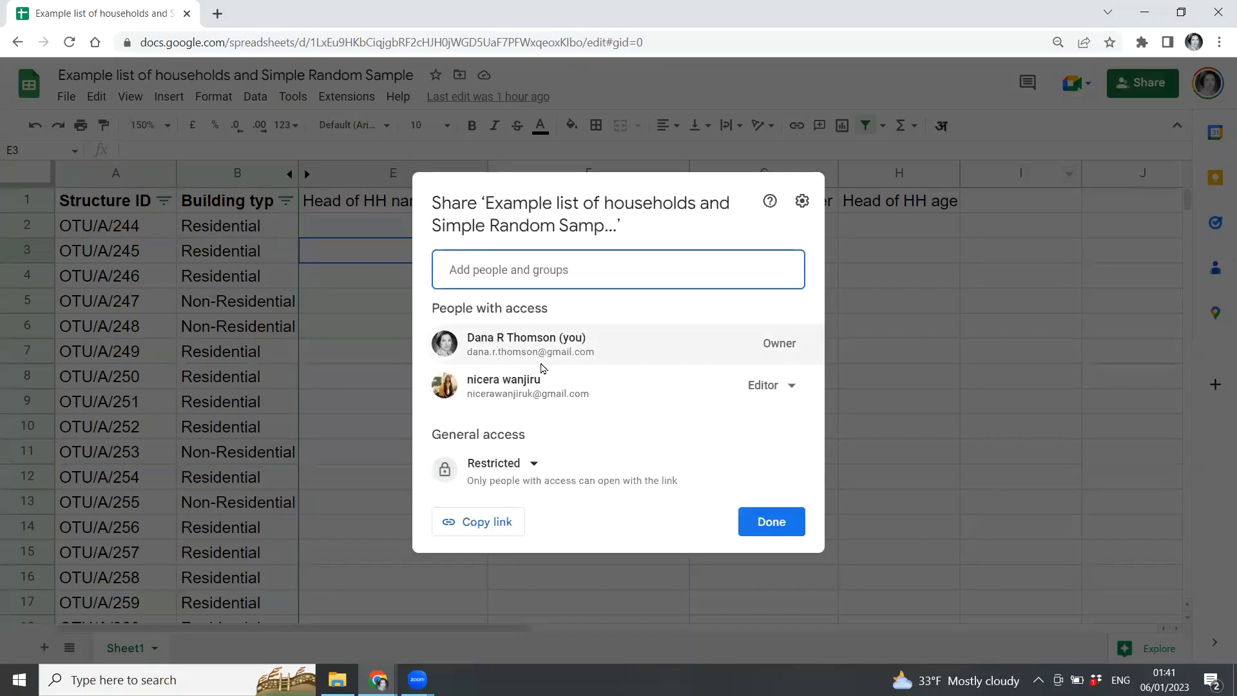
# Add the second contact by name with Commenter access and send the invitation.
pyautogui.click(553, 270)
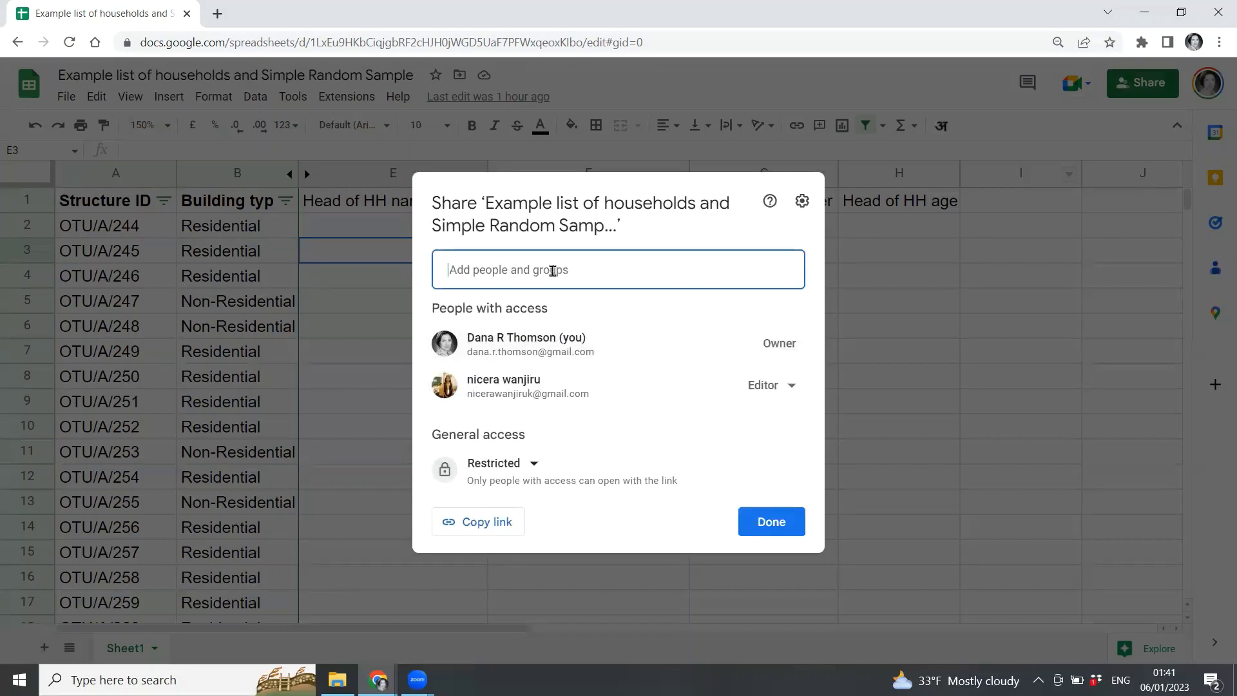
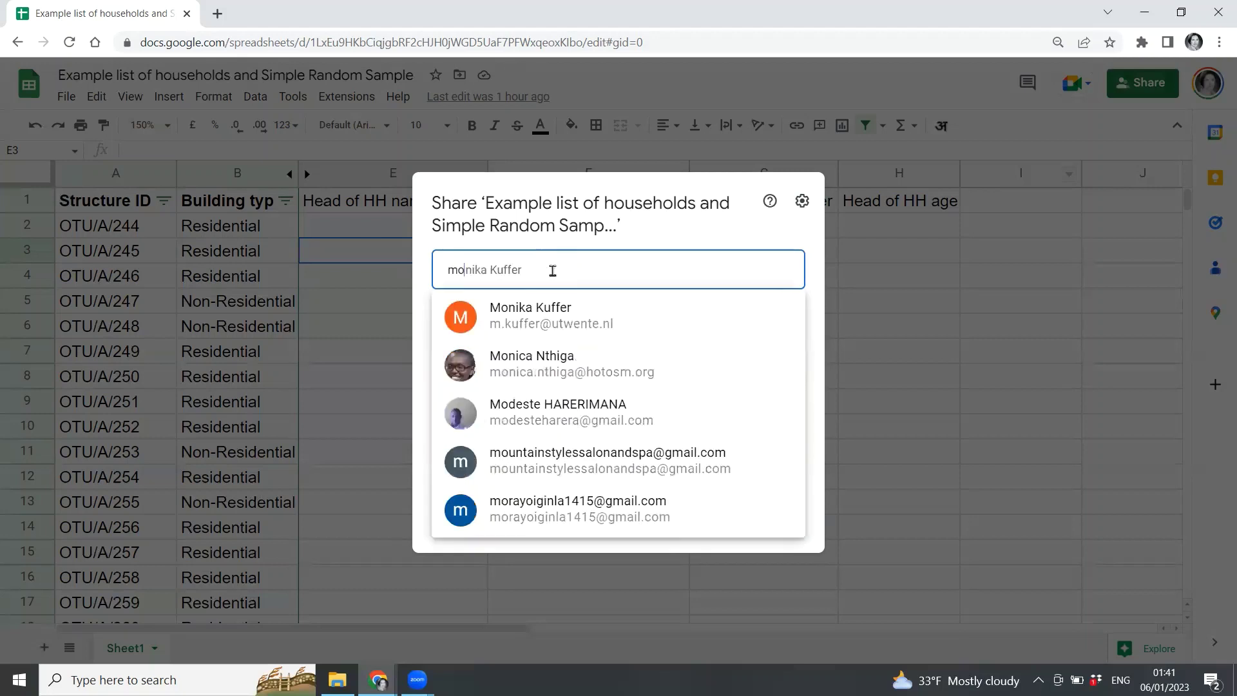
pyautogui.click(549, 313)
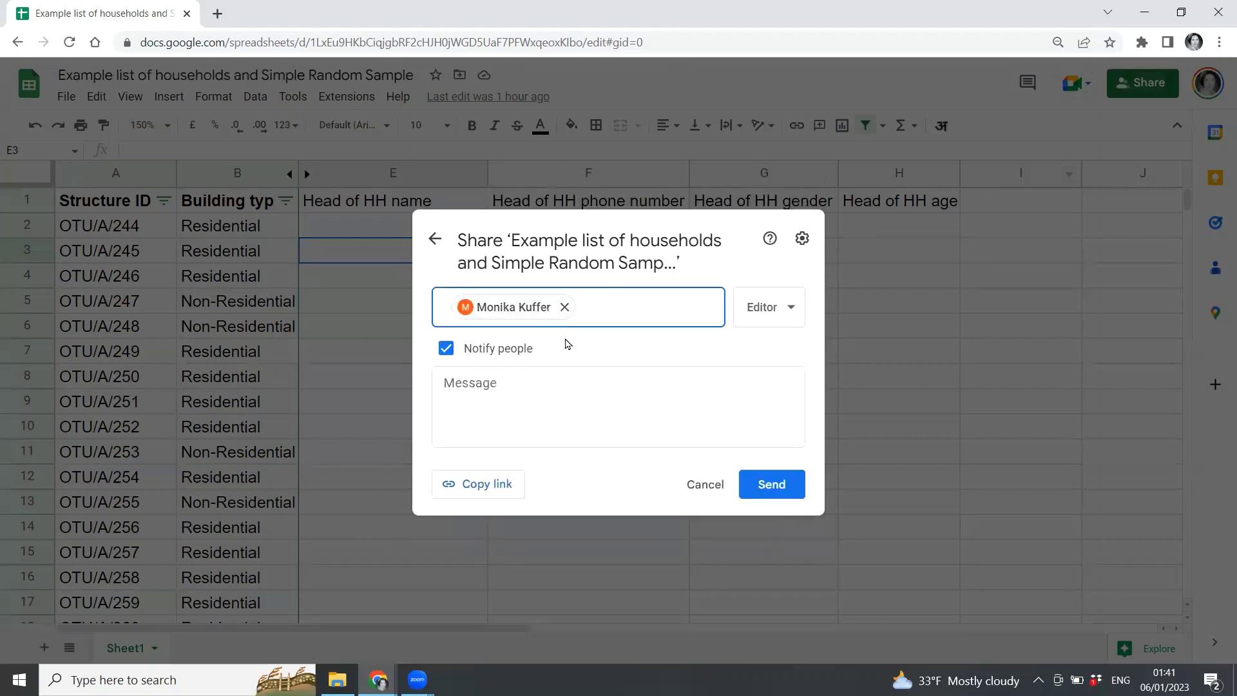
pyautogui.click(790, 312)
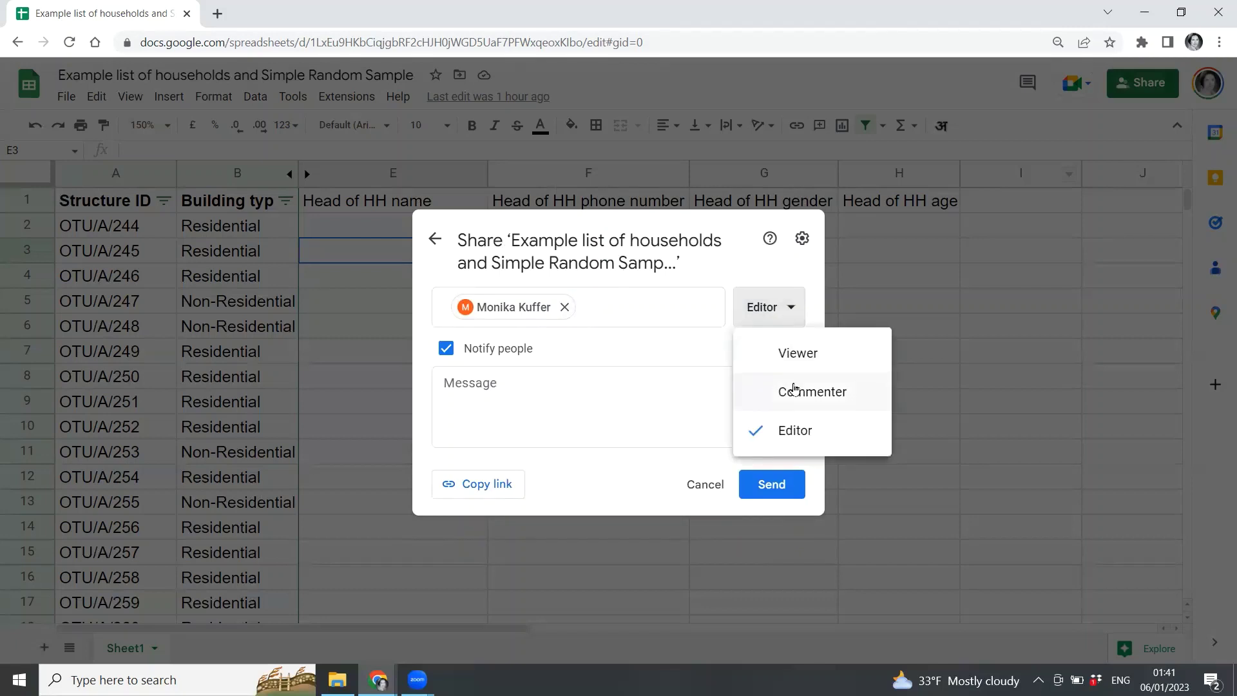
pyautogui.click(772, 395)
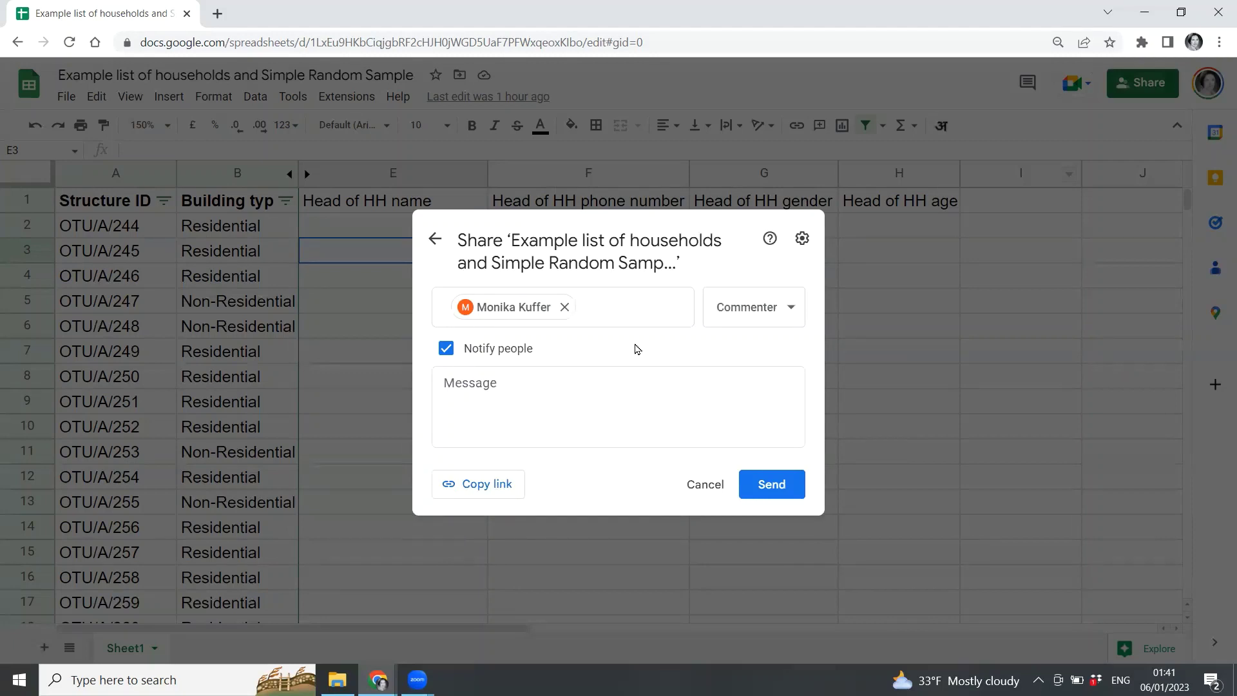
pyautogui.click(764, 493)
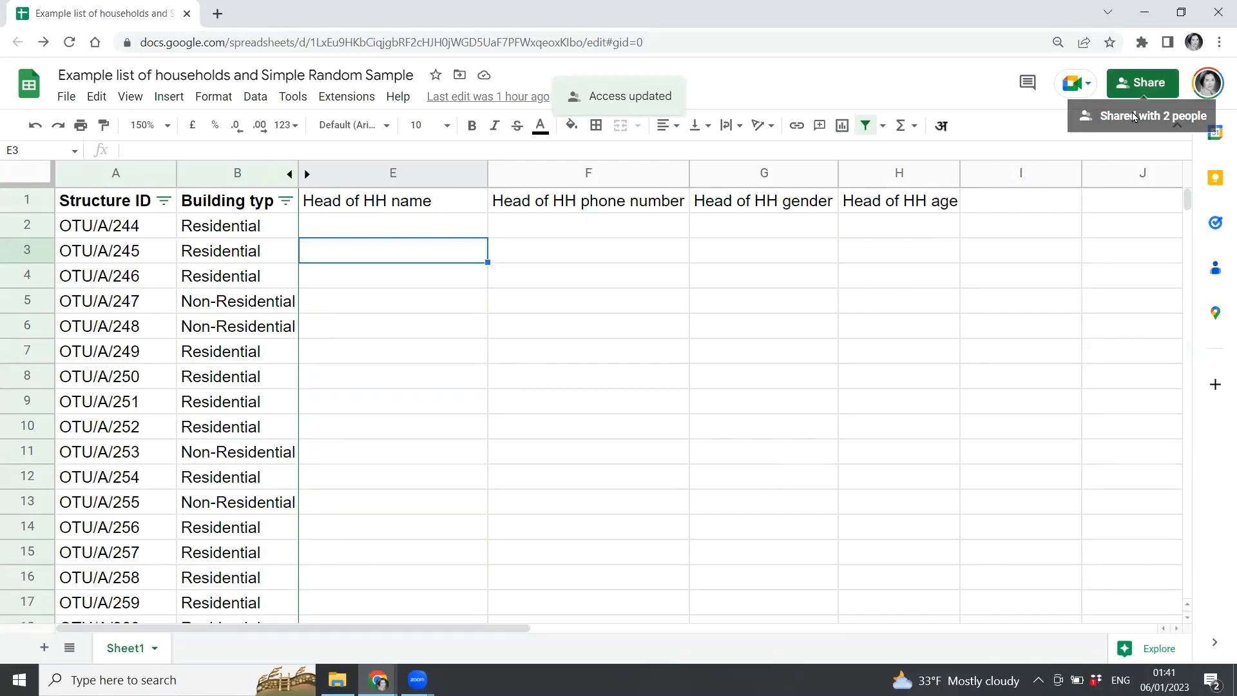
pyautogui.click(1153, 82)
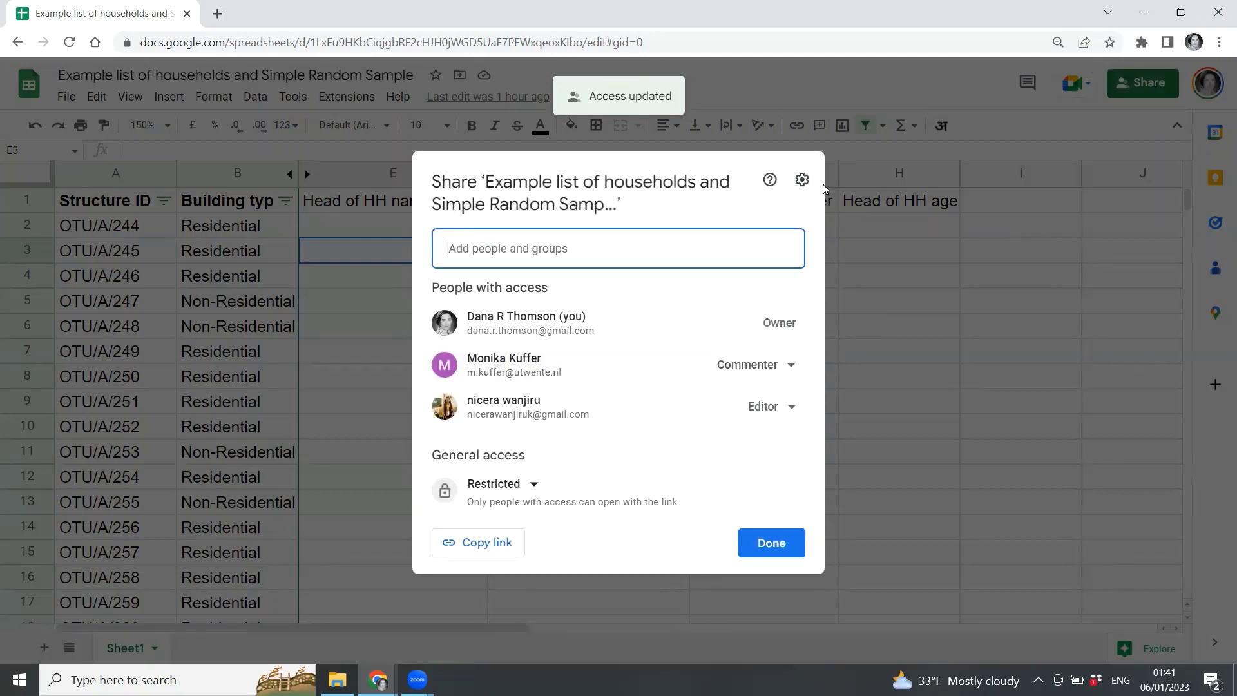
# Uncheck 'Viewers and commenters can see the option to download, print, and copy'.
pyautogui.click(802, 182)
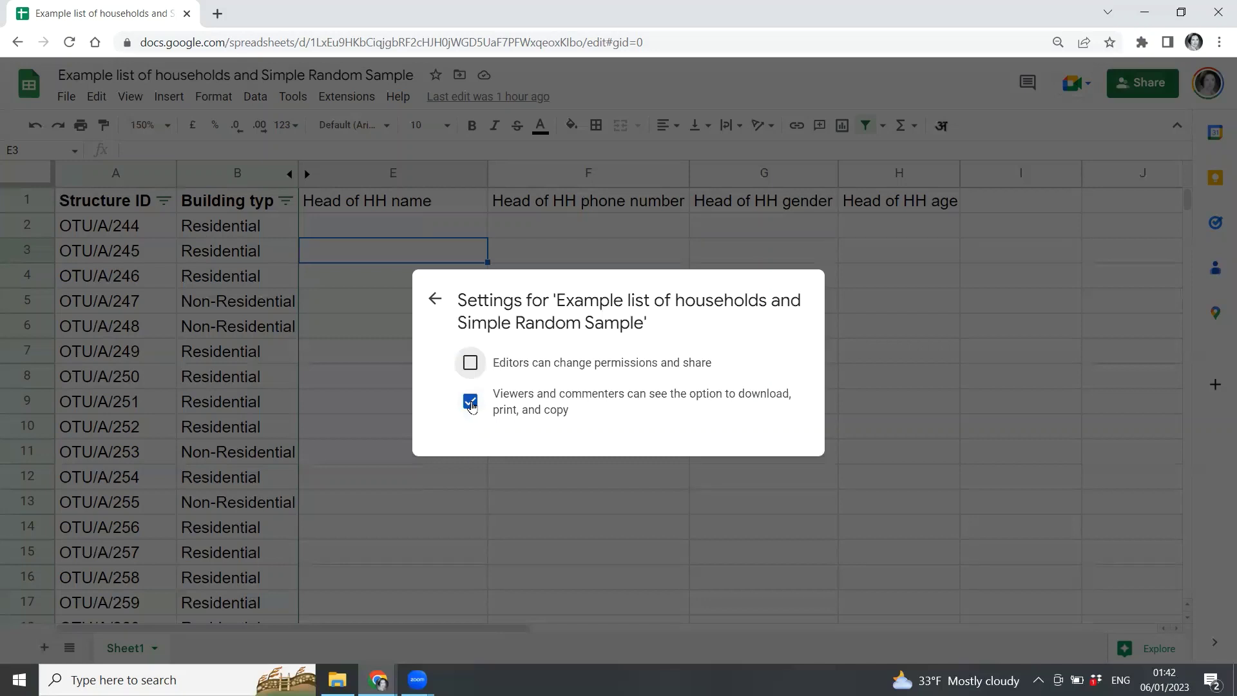
pyautogui.click(470, 401)
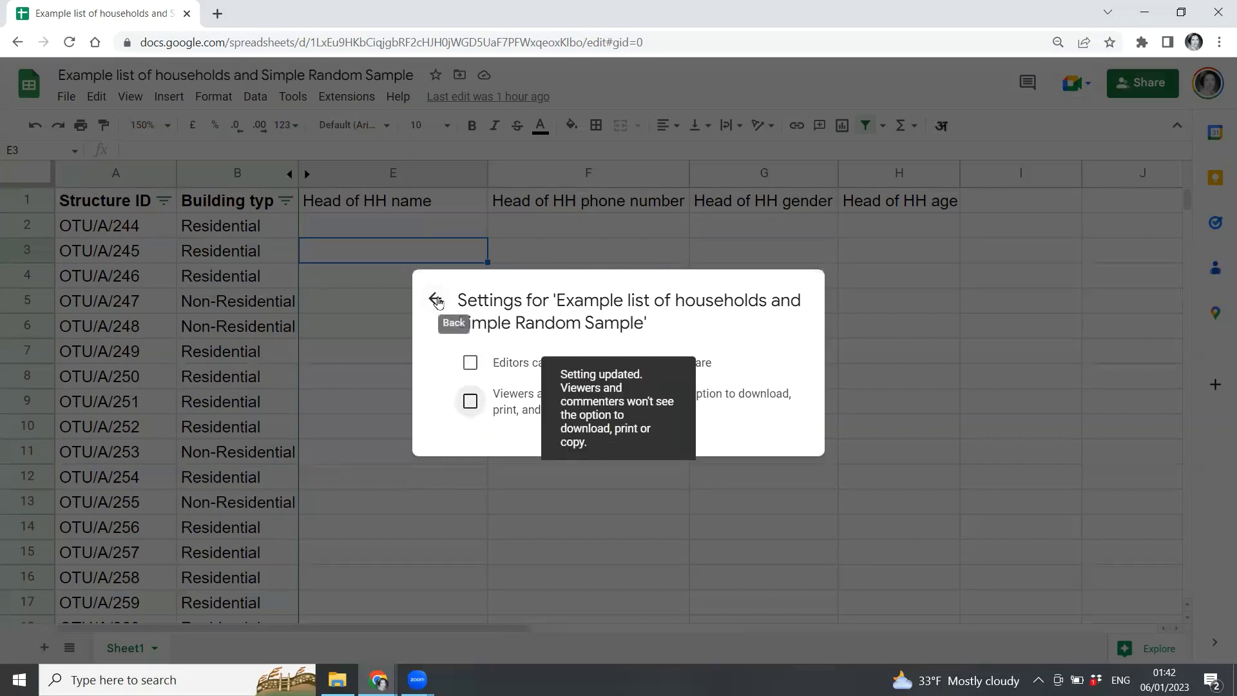
pyautogui.click(436, 300)
pyautogui.moveTo(640, 329)
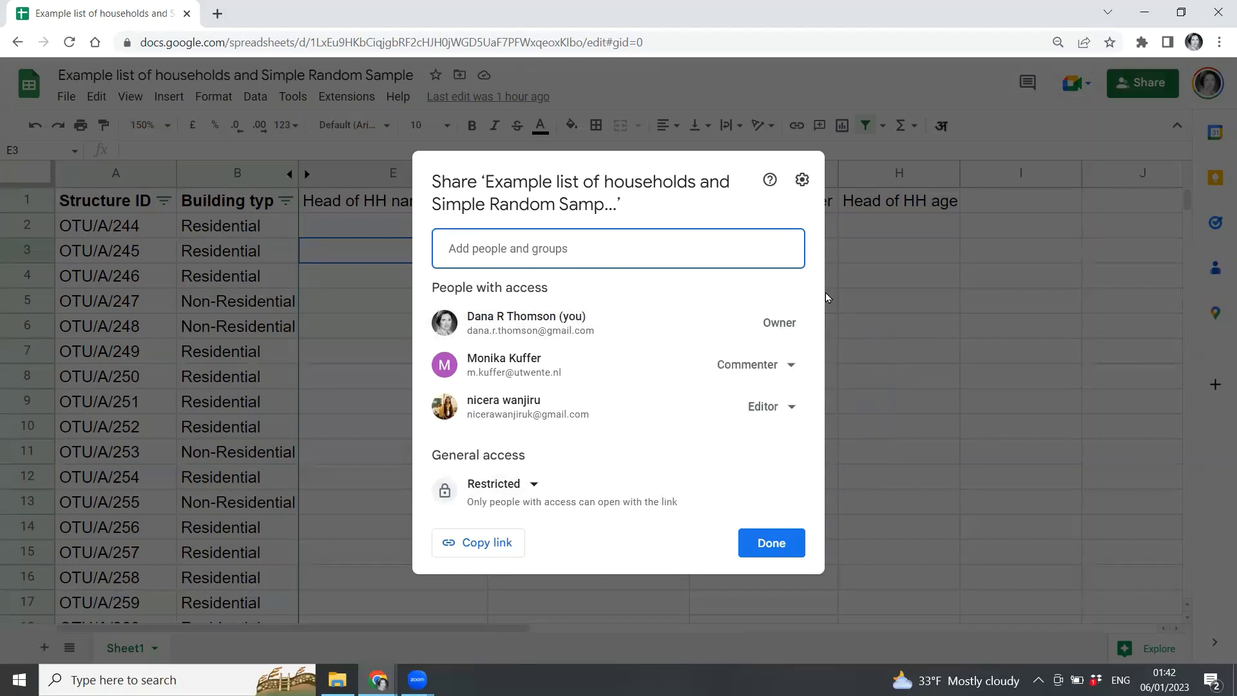
# Choose Remove access for the commenter and save the change.
pyautogui.click(791, 368)
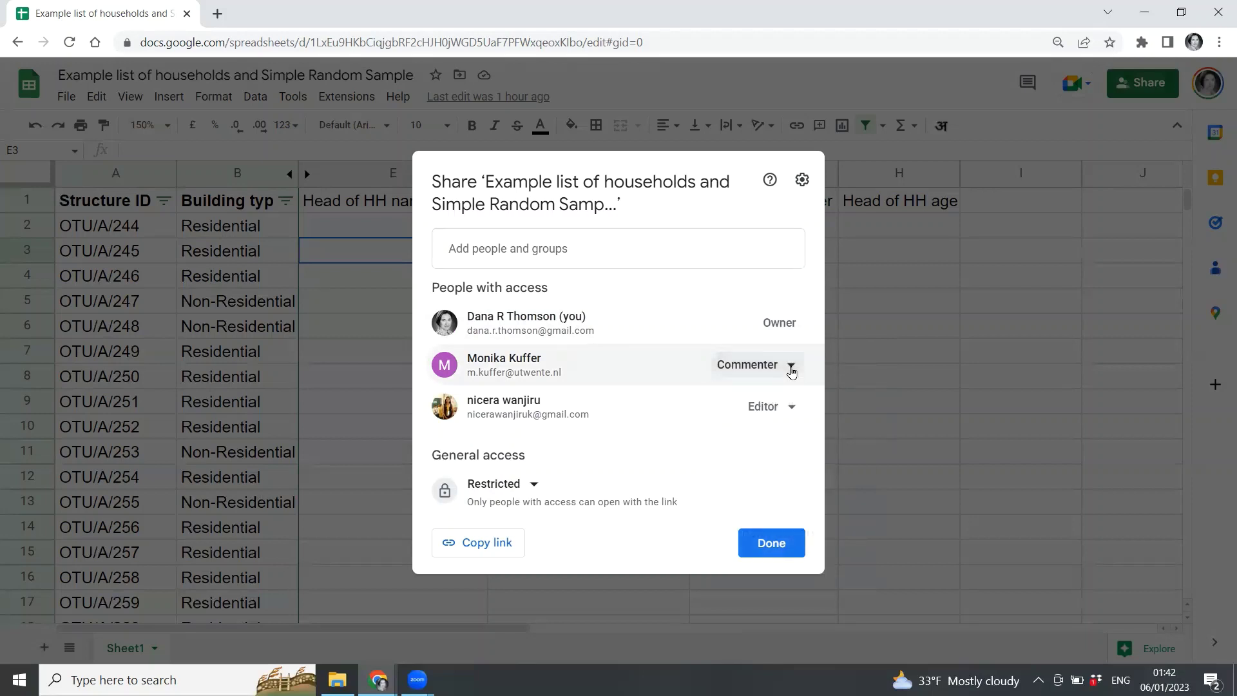
pyautogui.click(790, 368)
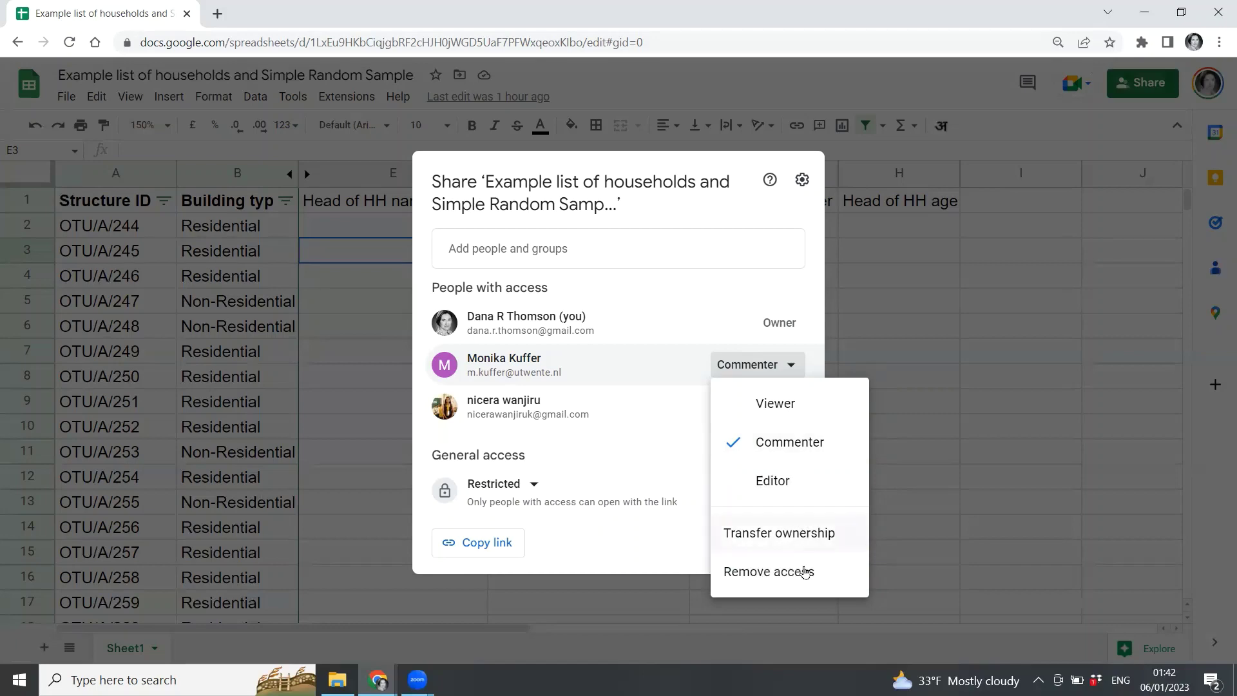
pyautogui.click(767, 580)
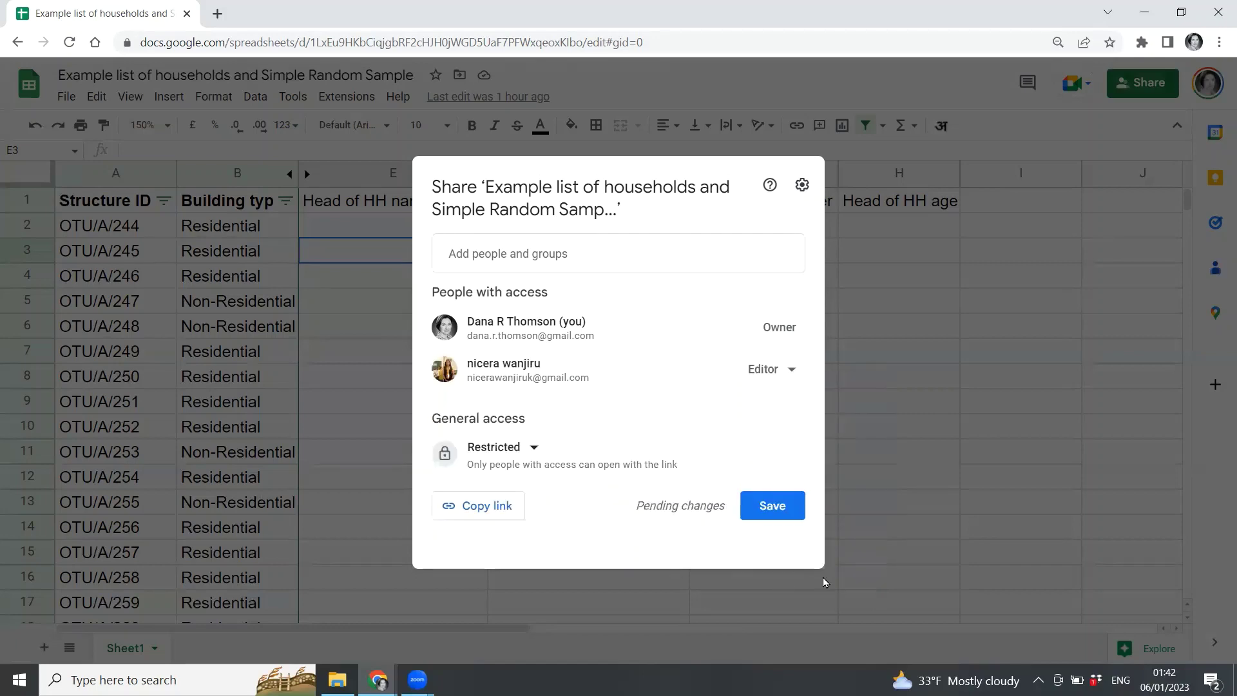
pyautogui.click(905, 578)
pyautogui.click(673, 385)
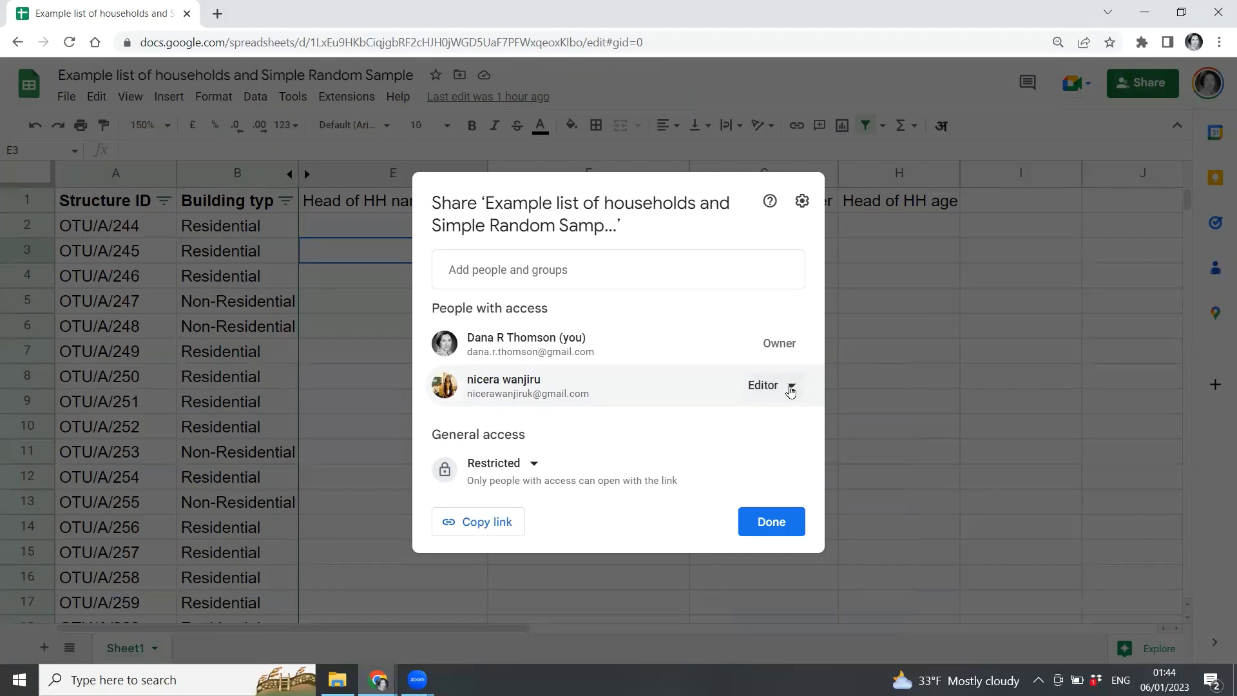
# Keep the collaborator as Editor and general access as Restricted, then click Done.
pyautogui.click(791, 387)
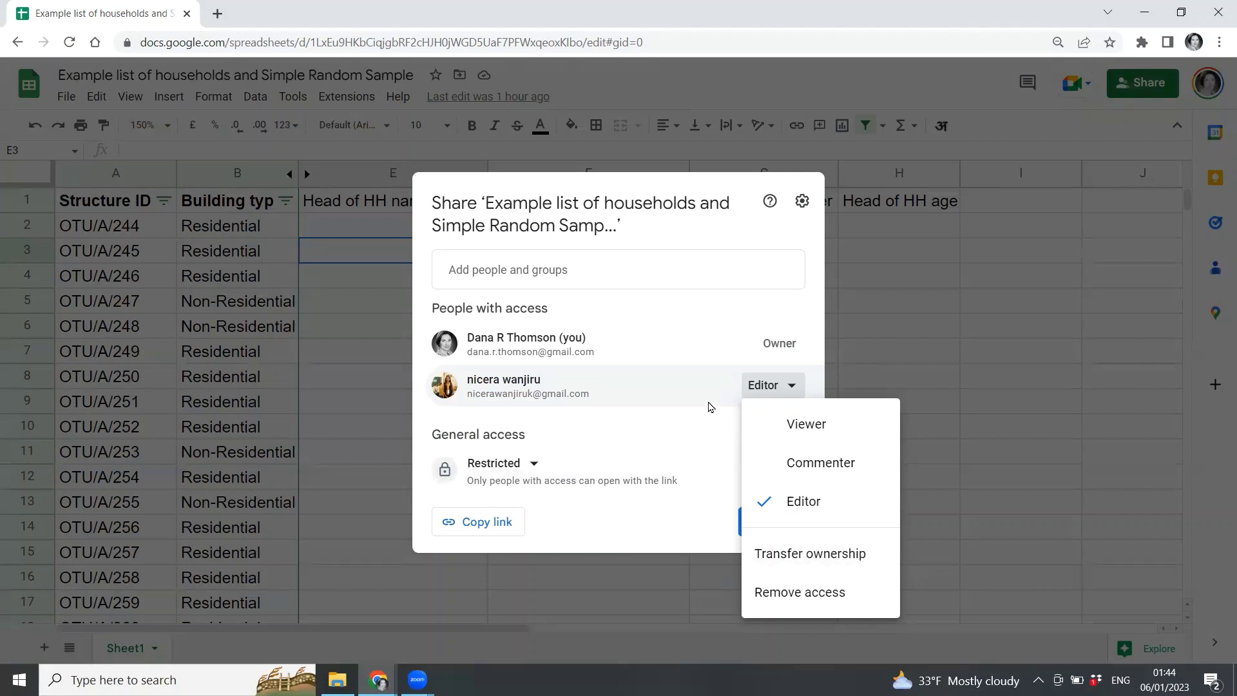
pyautogui.click(704, 308)
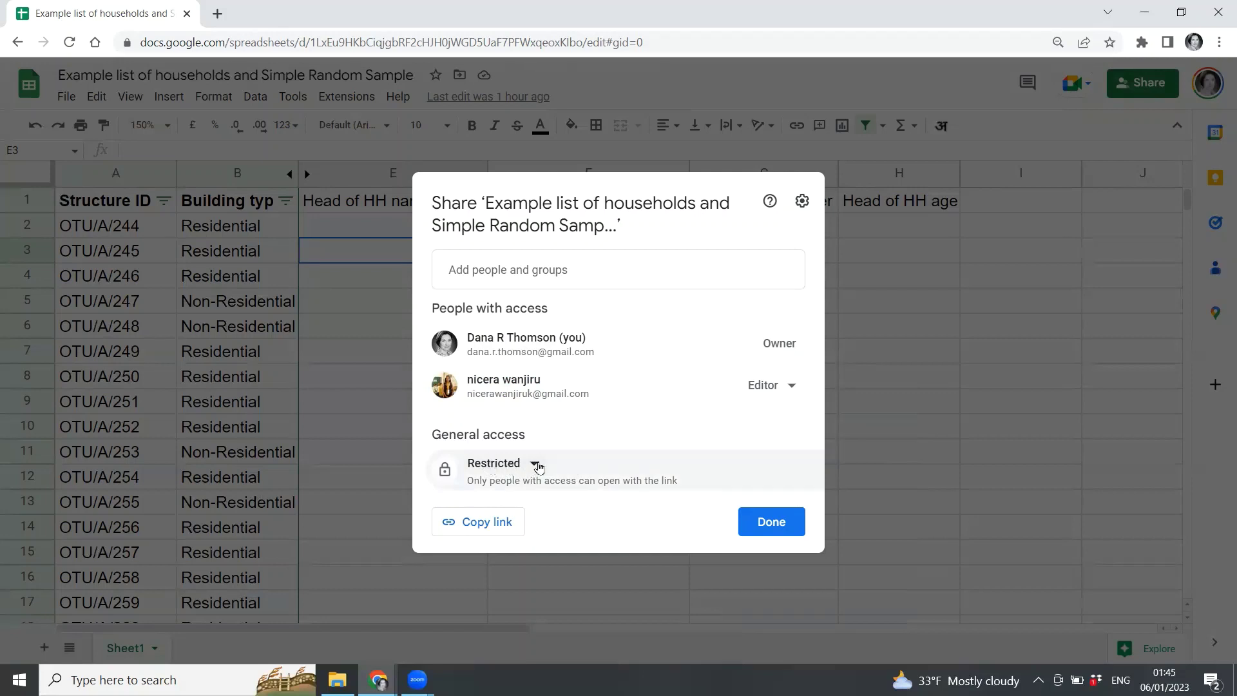
pyautogui.click(536, 463)
pyautogui.click(536, 464)
pyautogui.click(536, 464)
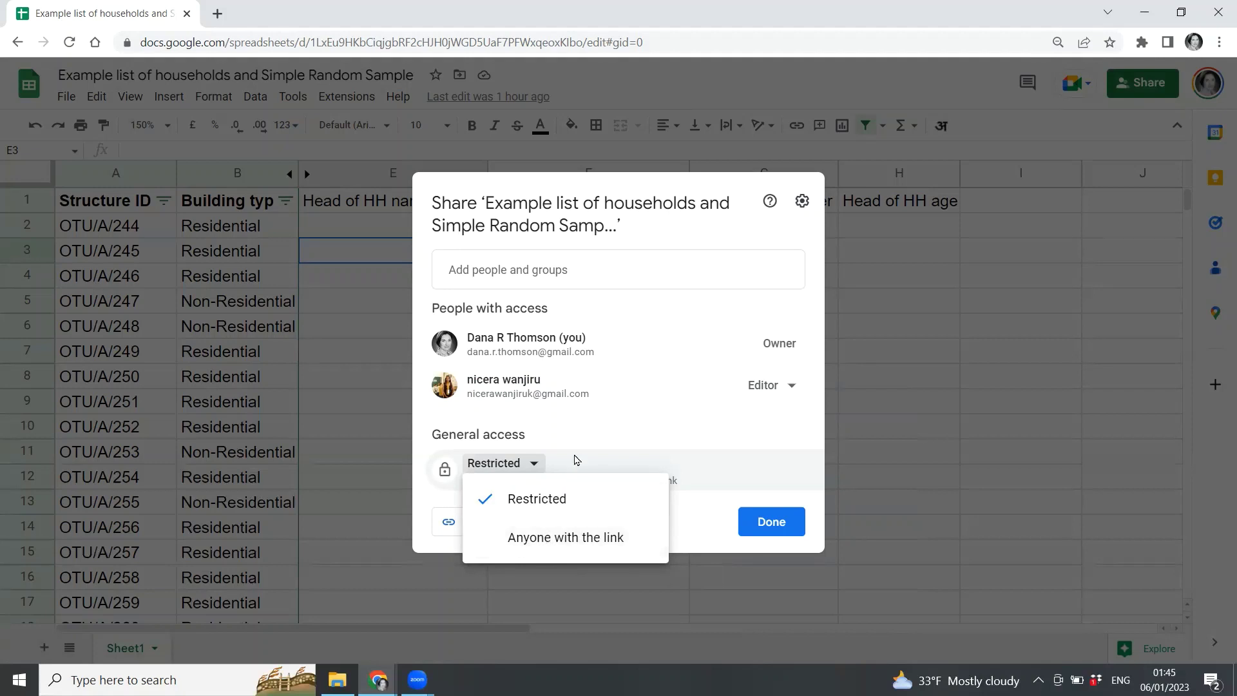
pyautogui.click(599, 435)
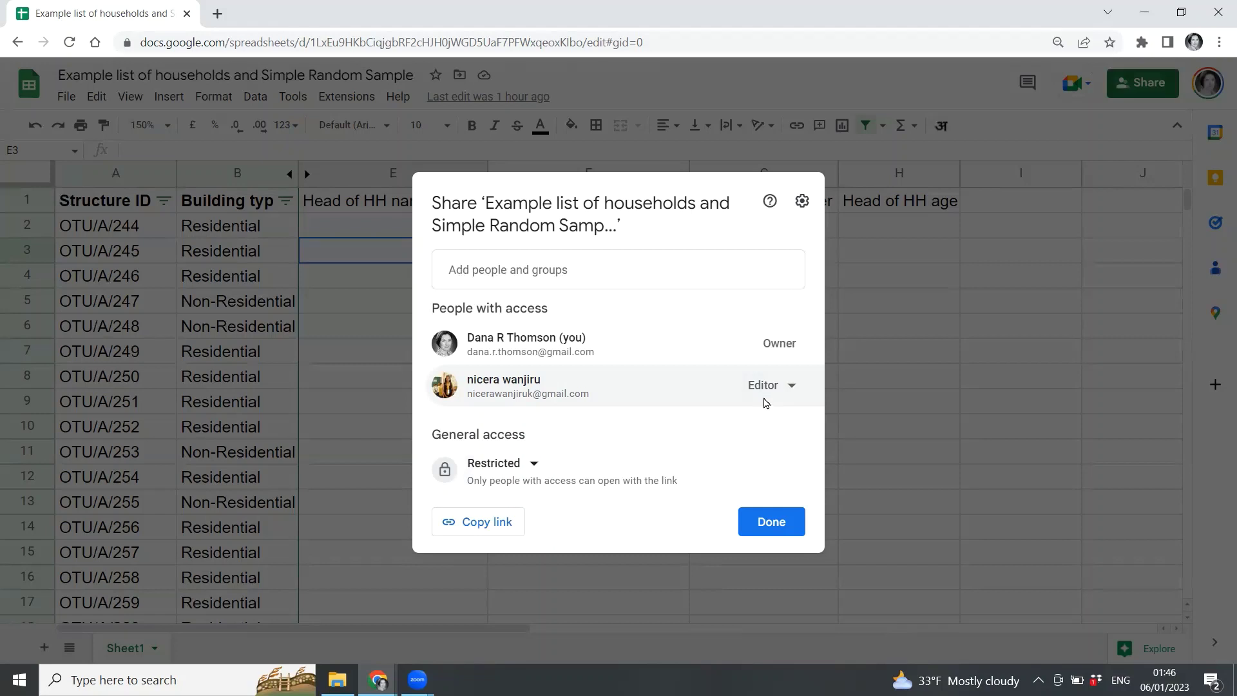
pyautogui.moveTo(712, 386)
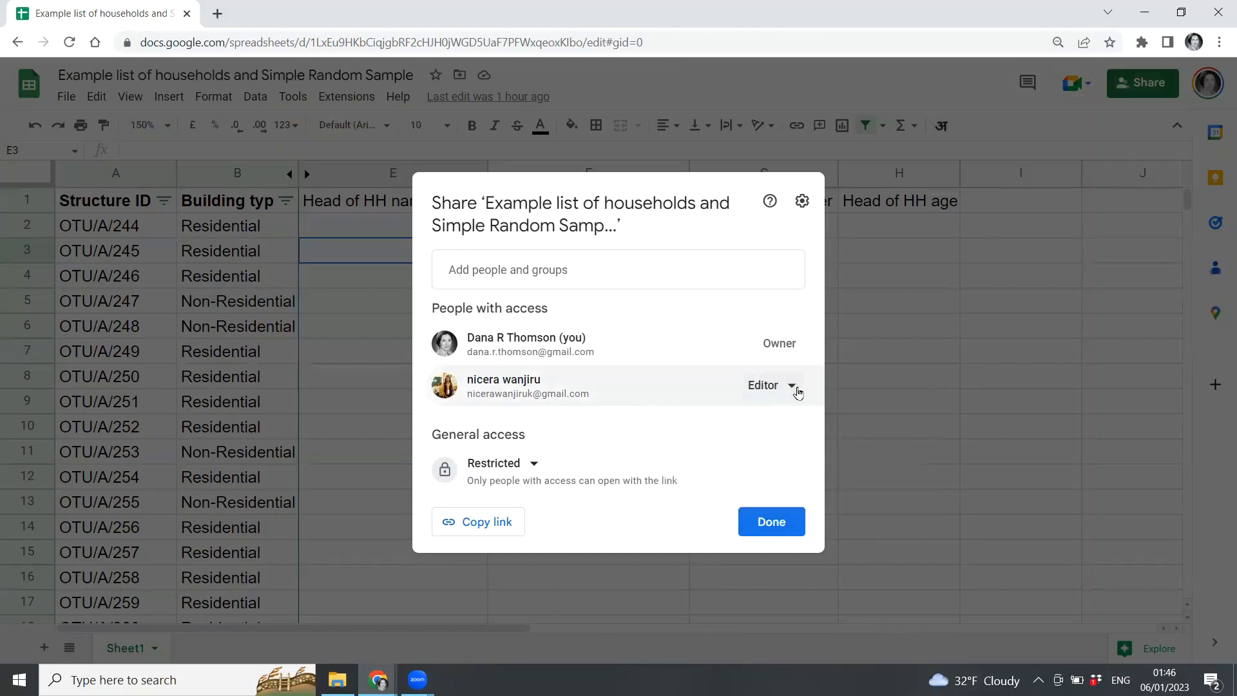
pyautogui.click(779, 529)
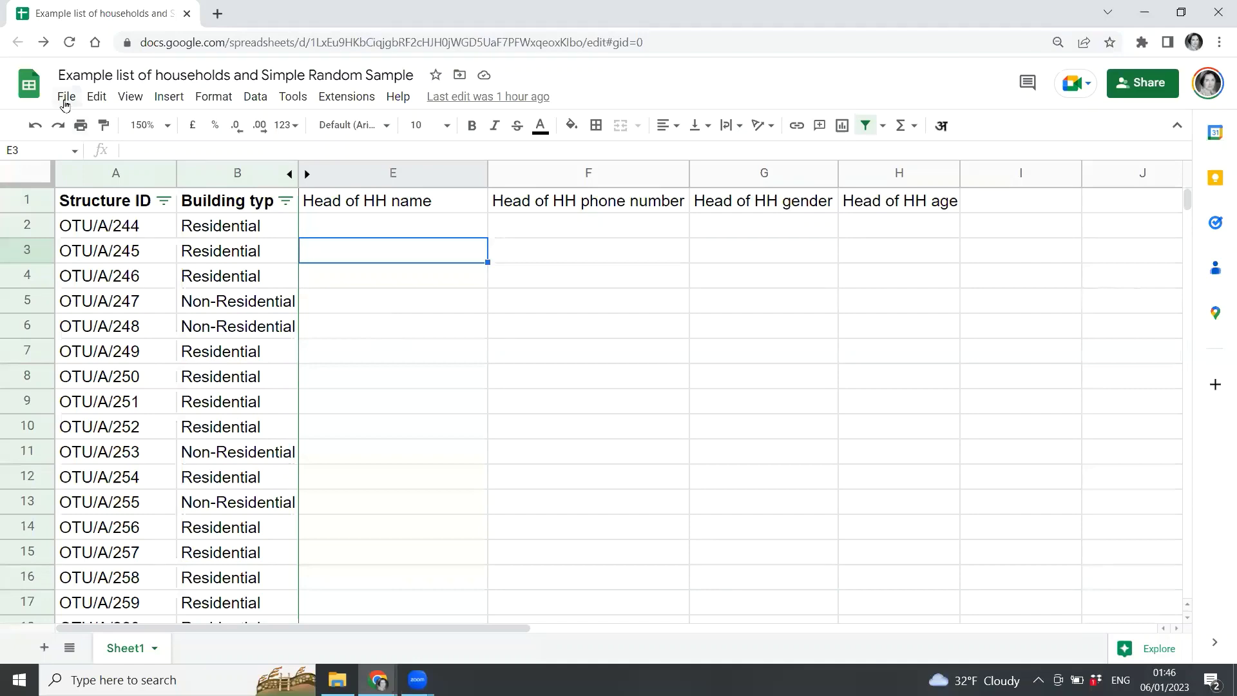
# Download the sheet as 'Example list of households and Simple Random Sample.xlsx'.
pyautogui.click(65, 103)
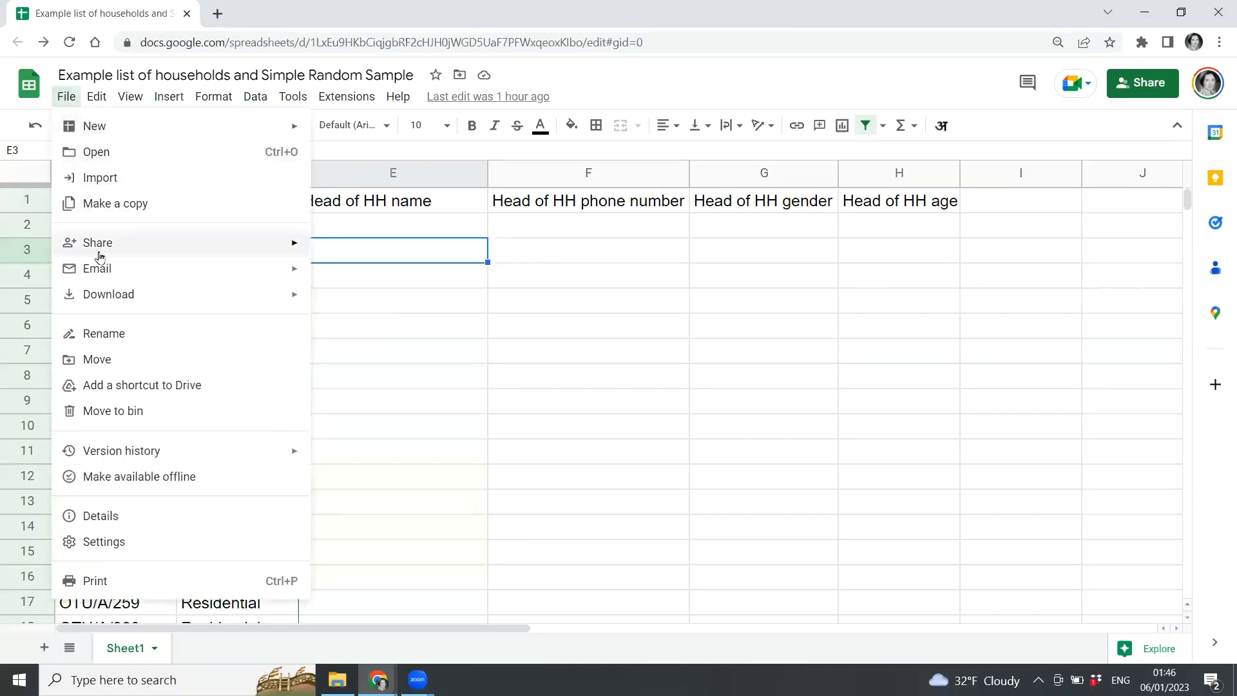
pyautogui.moveTo(168, 303)
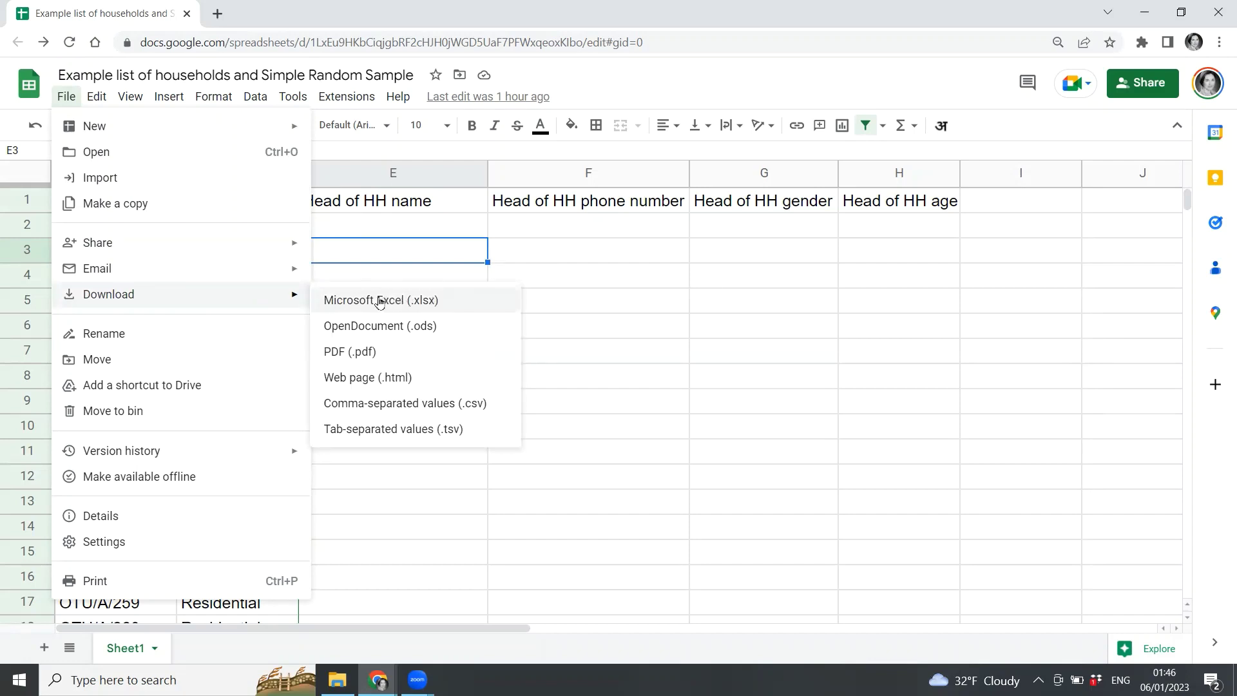
pyautogui.moveTo(96, 97)
pyautogui.click(387, 306)
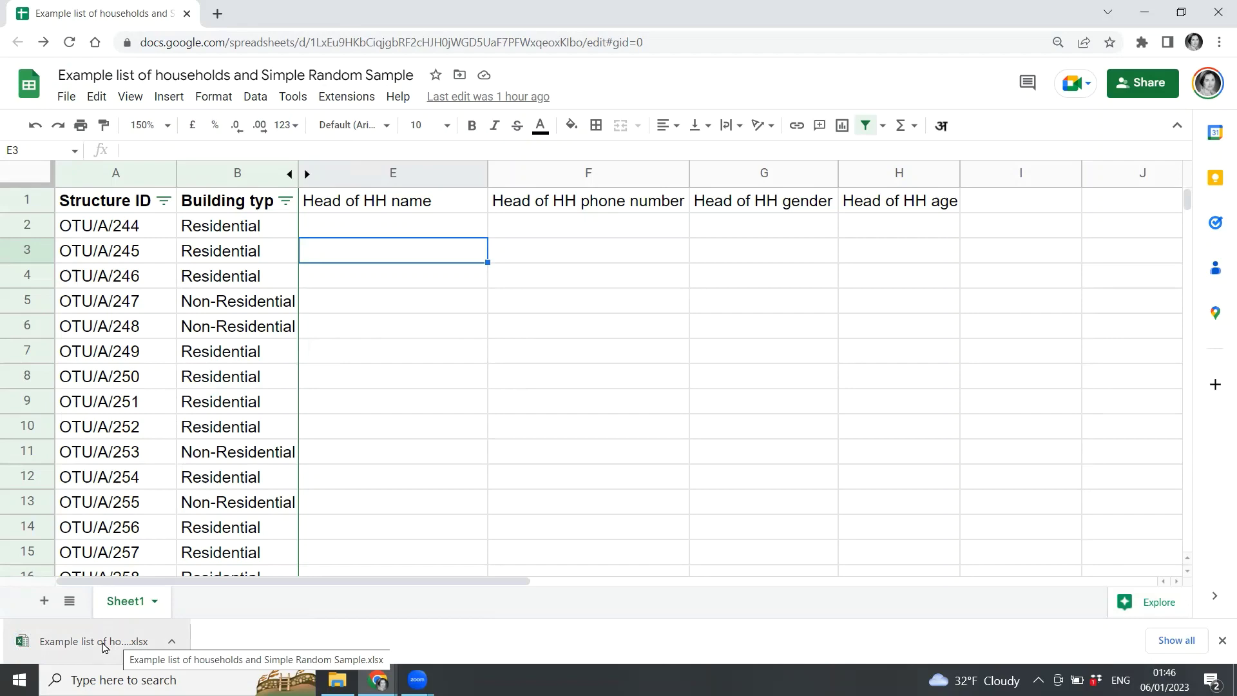
# Open the downloaded .xlsx in Excel, dismiss the activation notice and enable editing.
pyautogui.click(103, 644)
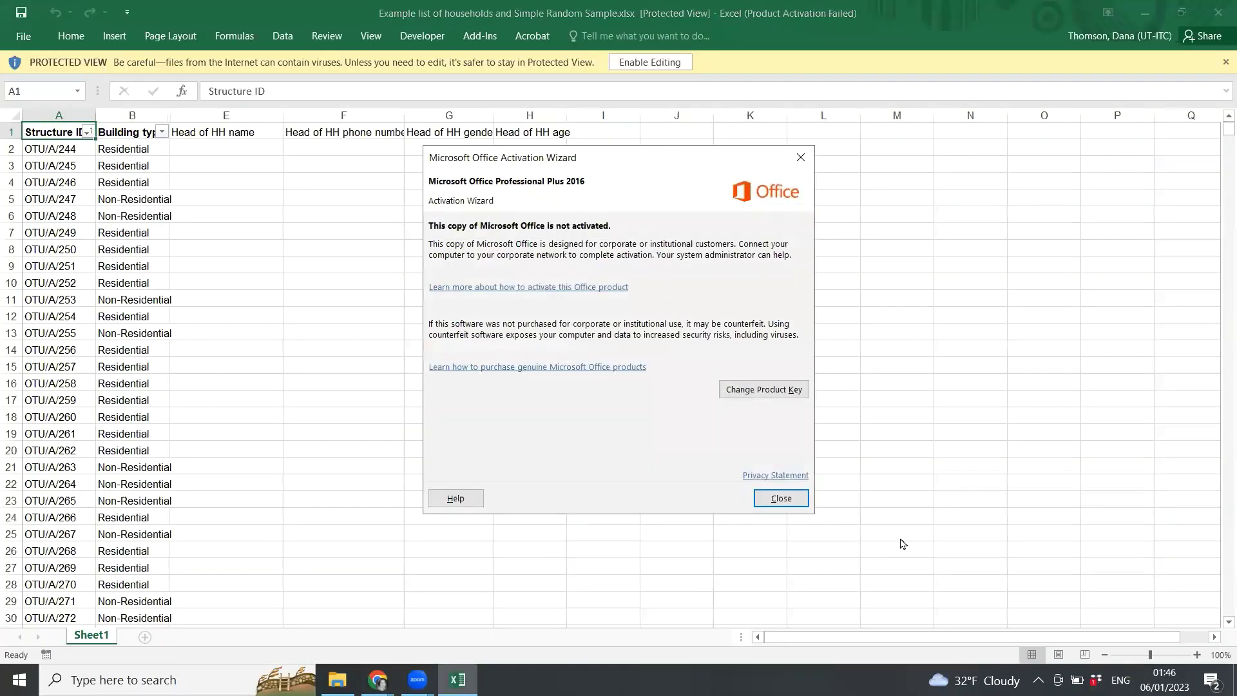
pyautogui.click(780, 498)
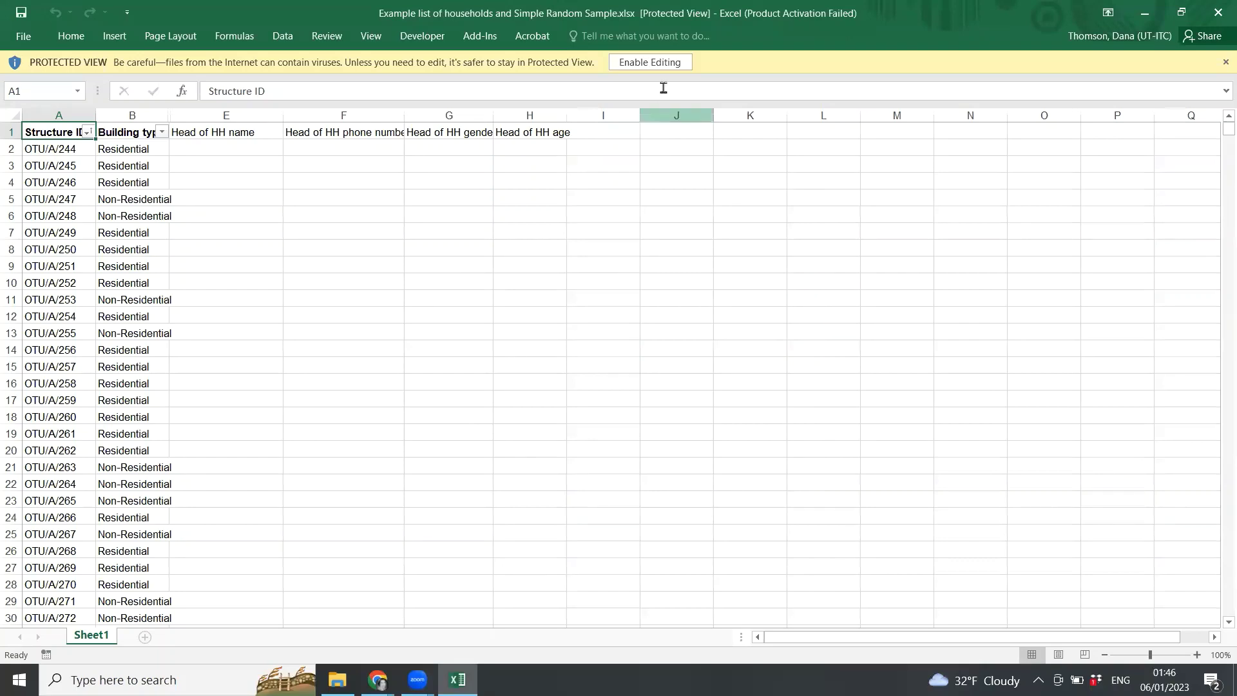
pyautogui.click(665, 66)
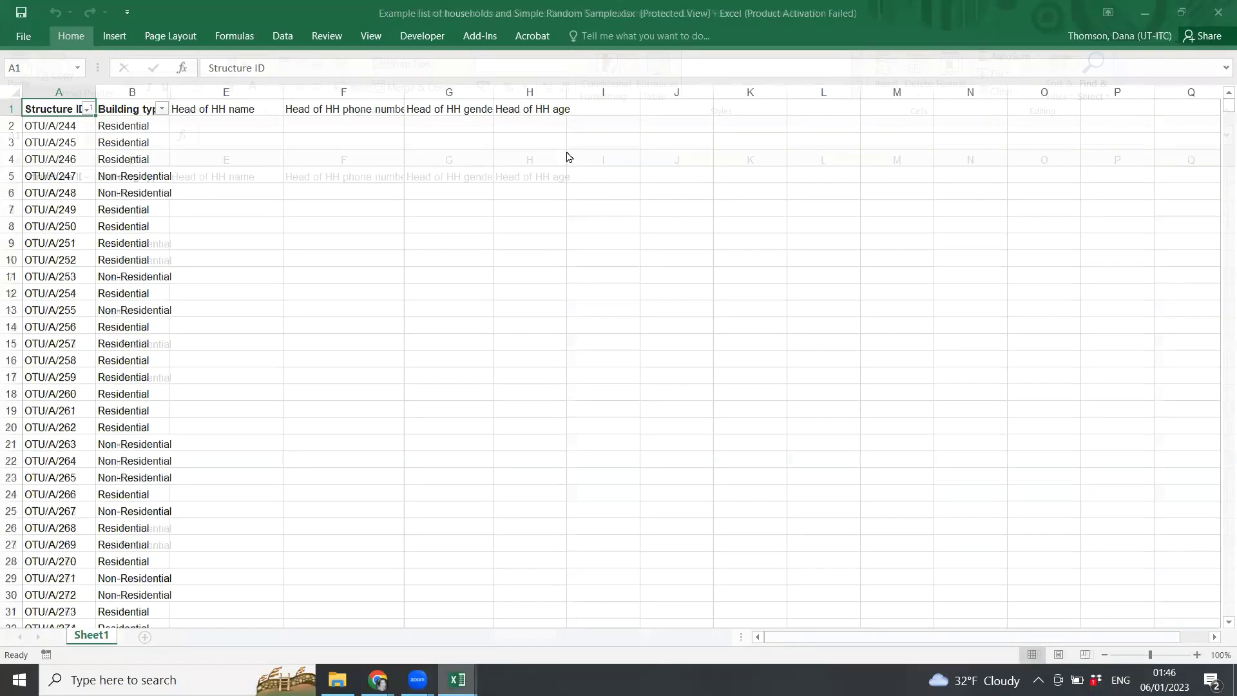
# Inspect the Protect Workbook options on the File > Info page, then return to the sheet.
pyautogui.click(32, 40)
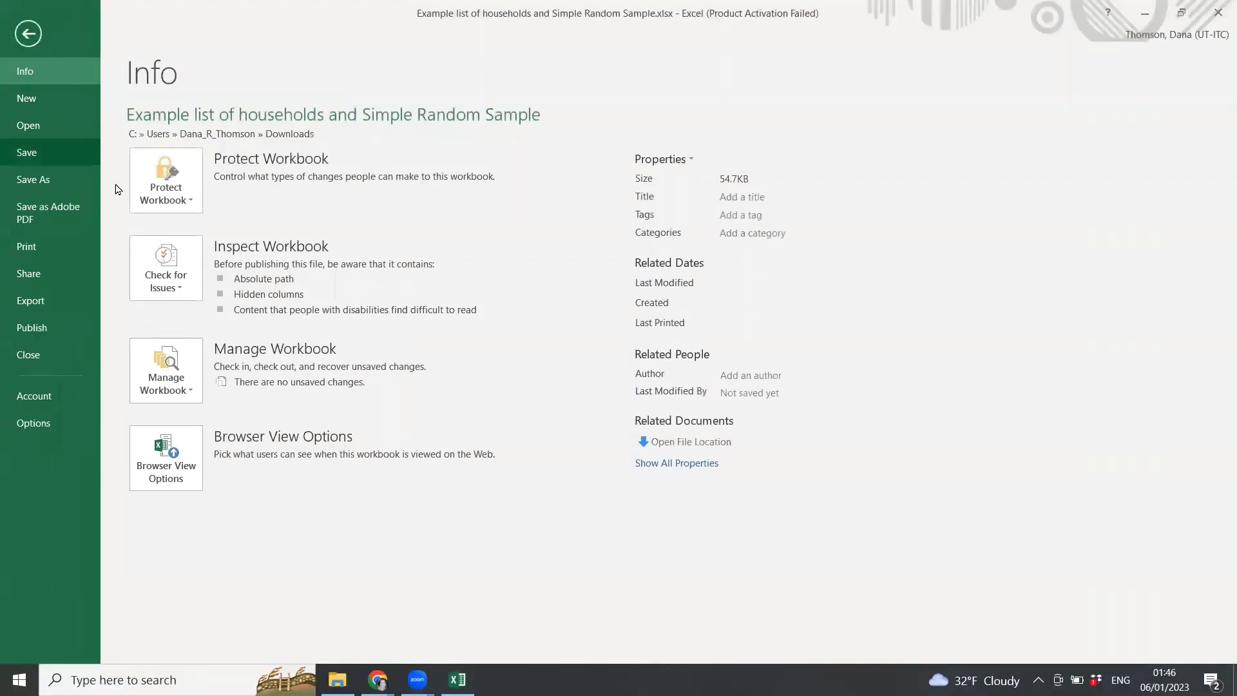
pyautogui.click(192, 204)
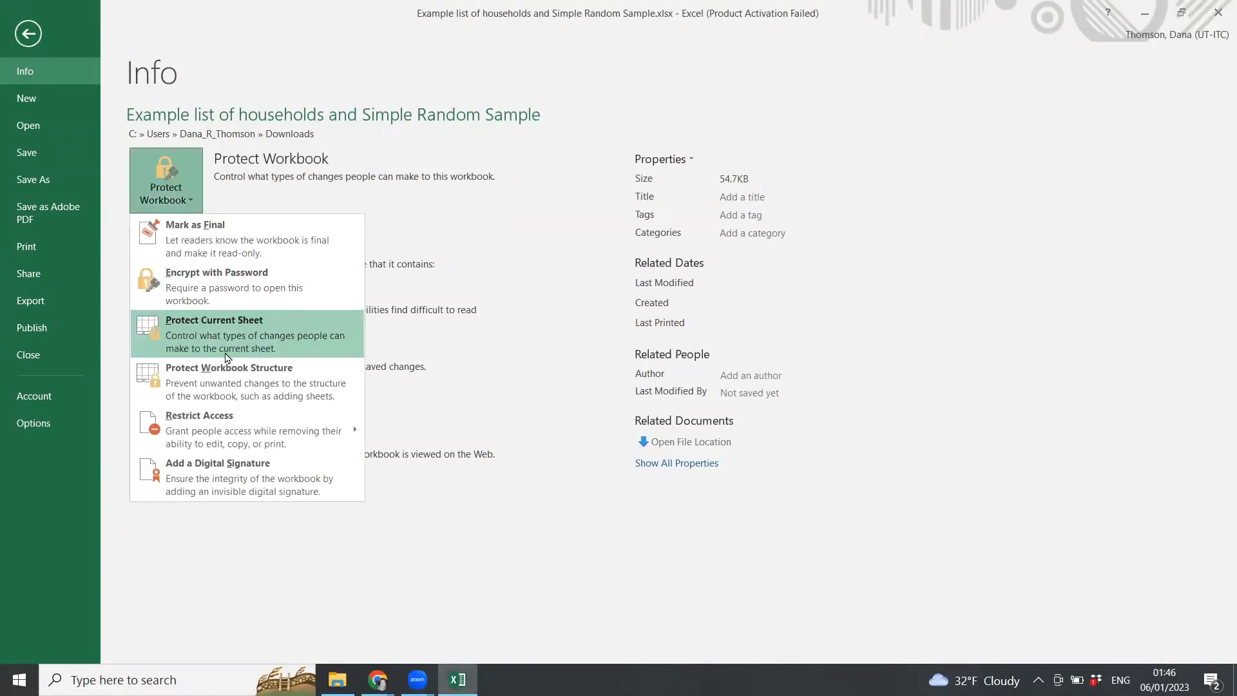
pyautogui.click(28, 39)
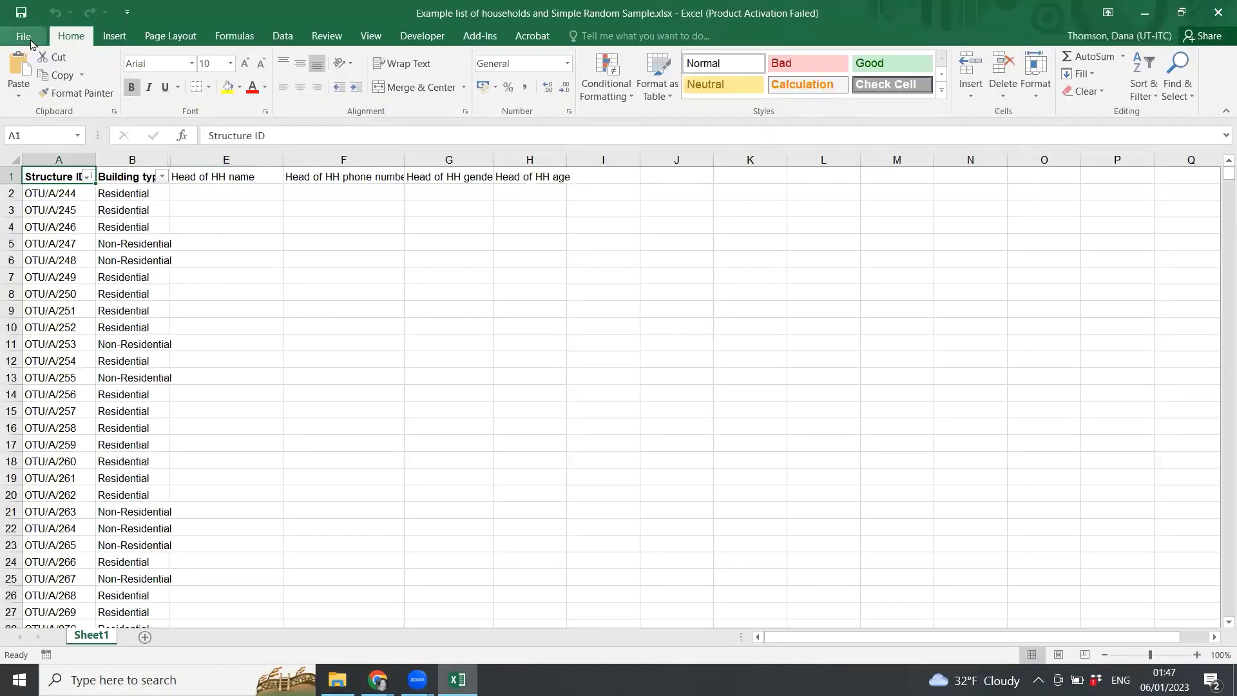
# Encrypt the workbook with a password via Protect Workbook, entering and confirming it.
pyautogui.click(30, 40)
pyautogui.click(195, 198)
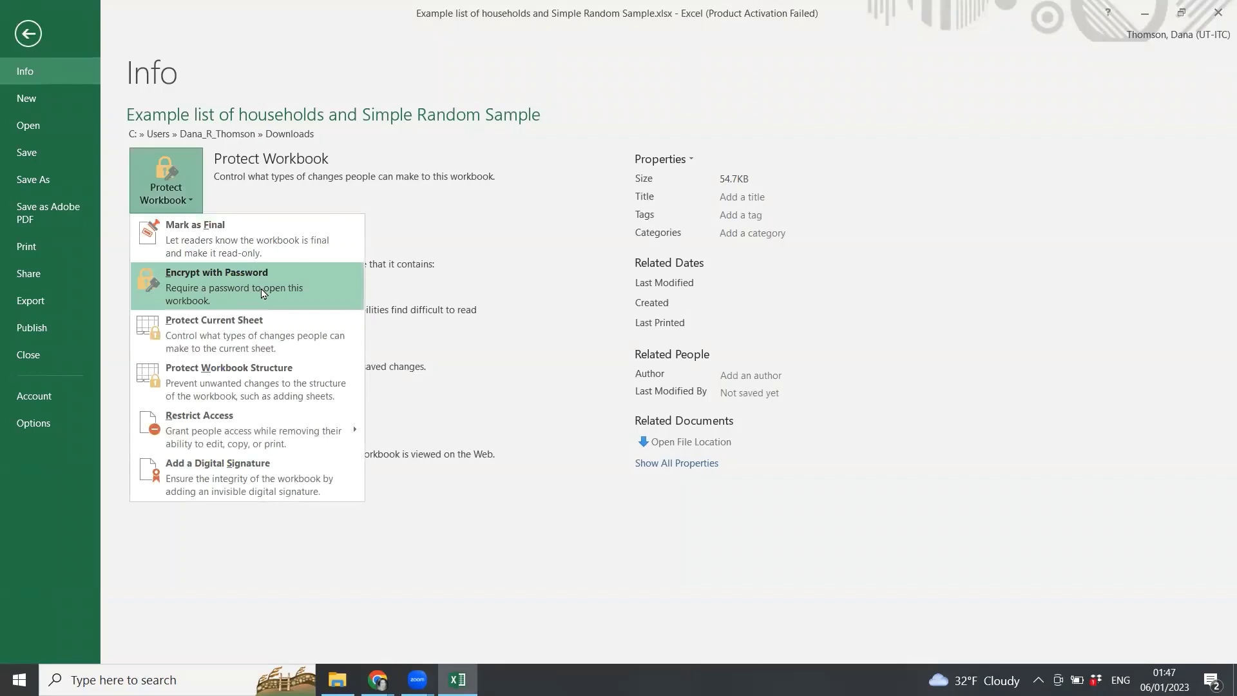
pyautogui.click(263, 293)
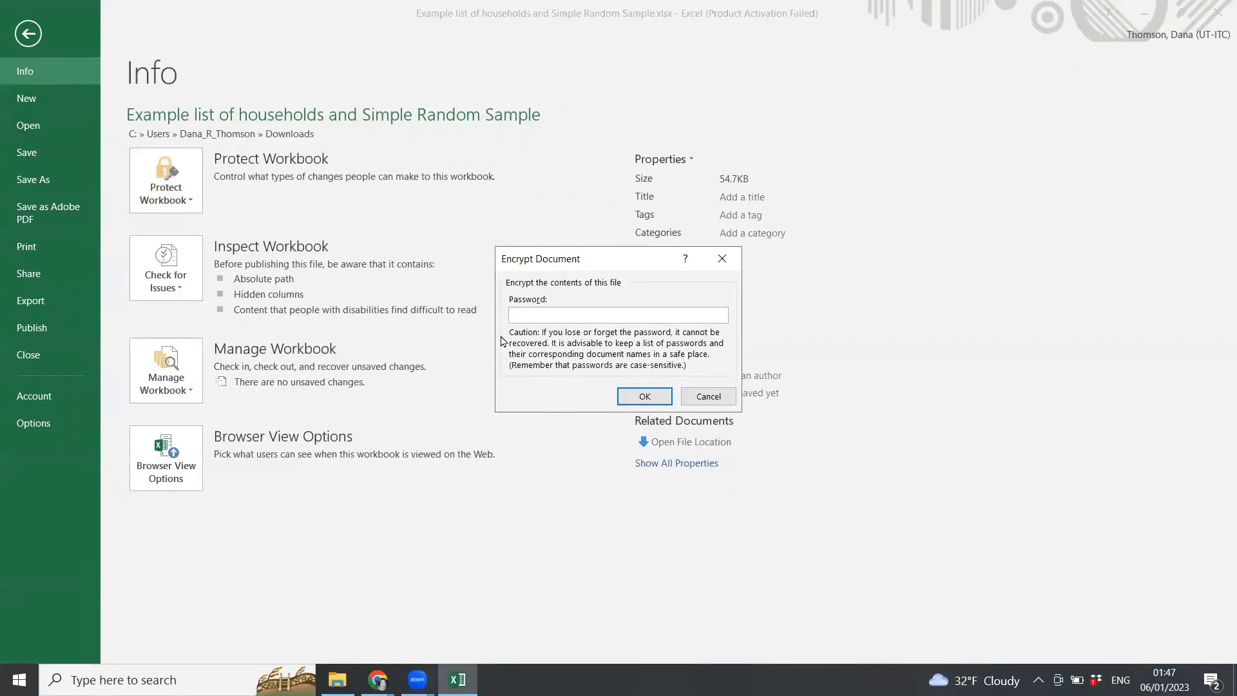
pyautogui.write('1')
pyautogui.click(652, 396)
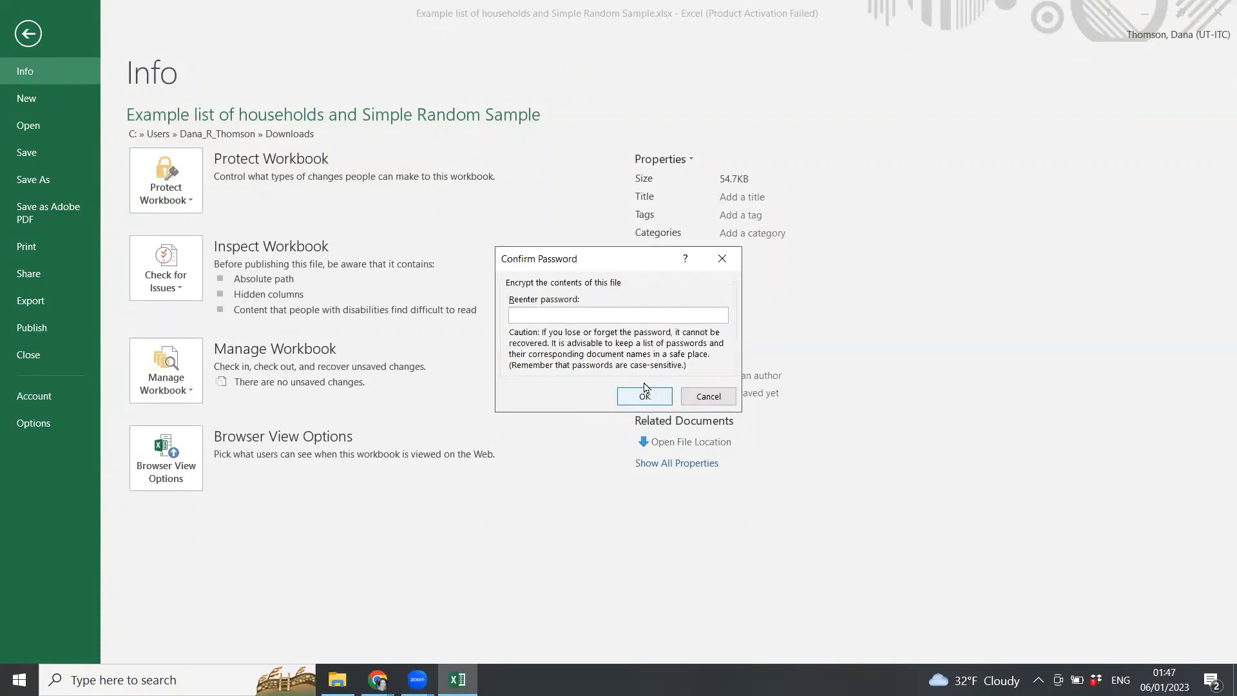
pyautogui.write('1234')
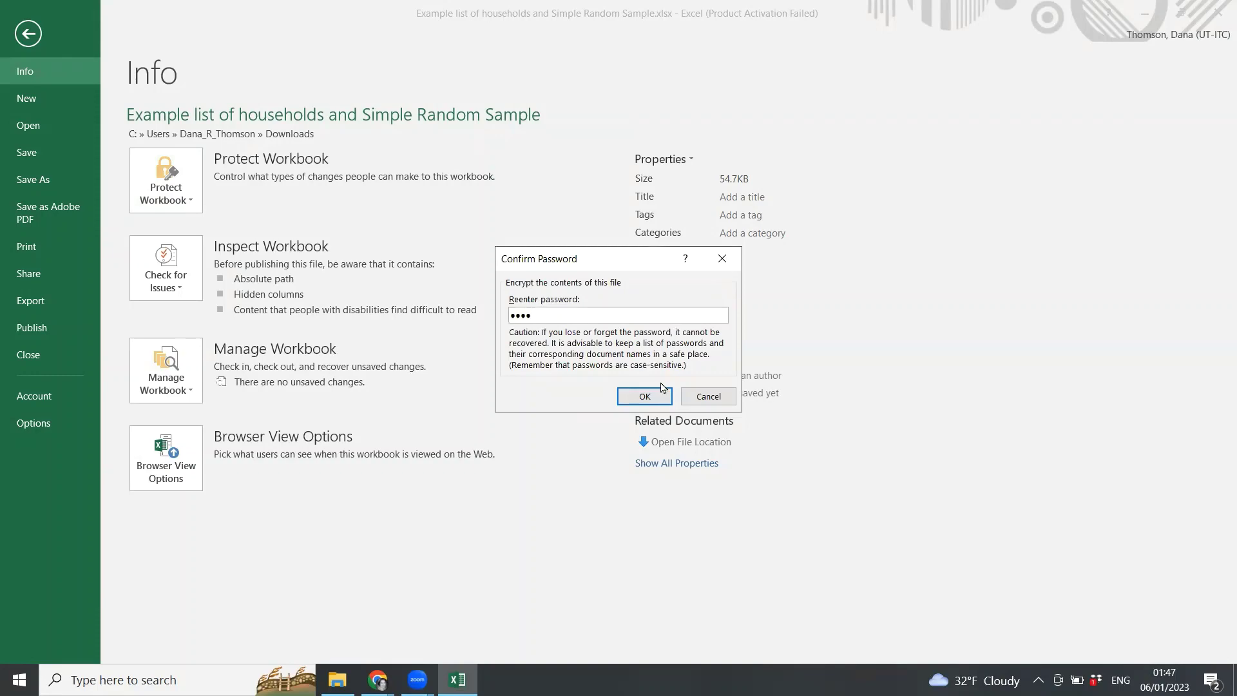
pyautogui.click(660, 395)
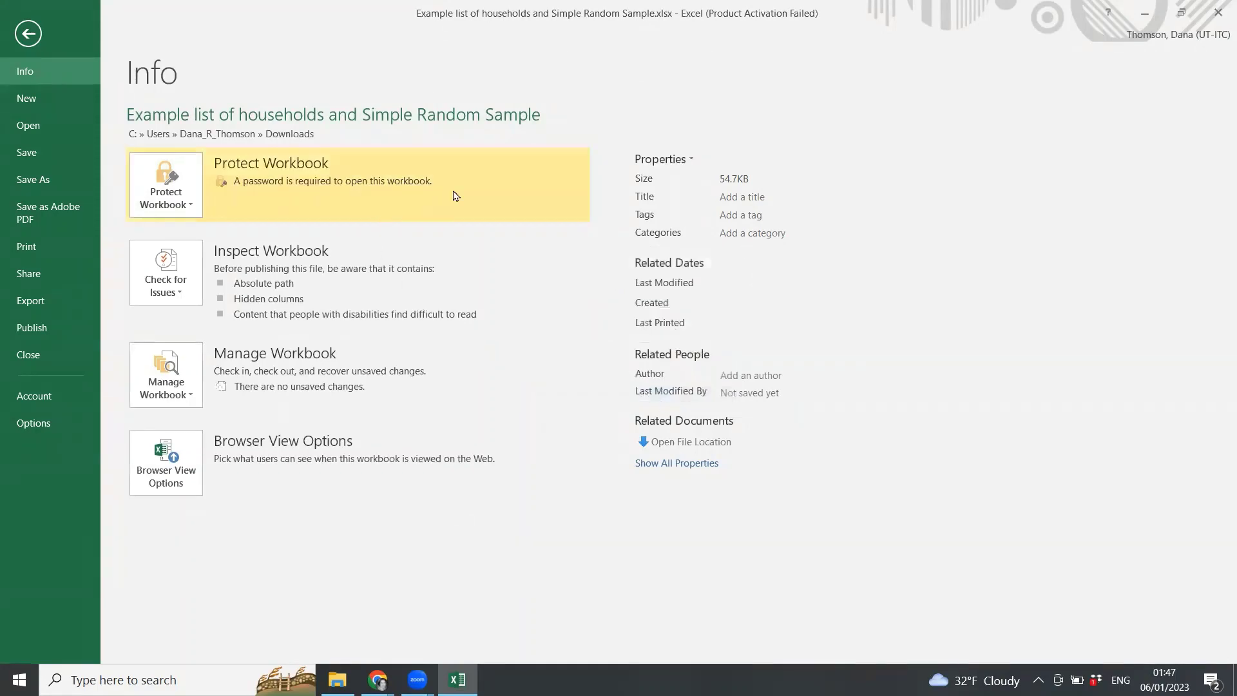
# Close the encrypted workbook and Excel, then bring up File Explorer.
pyautogui.click(32, 40)
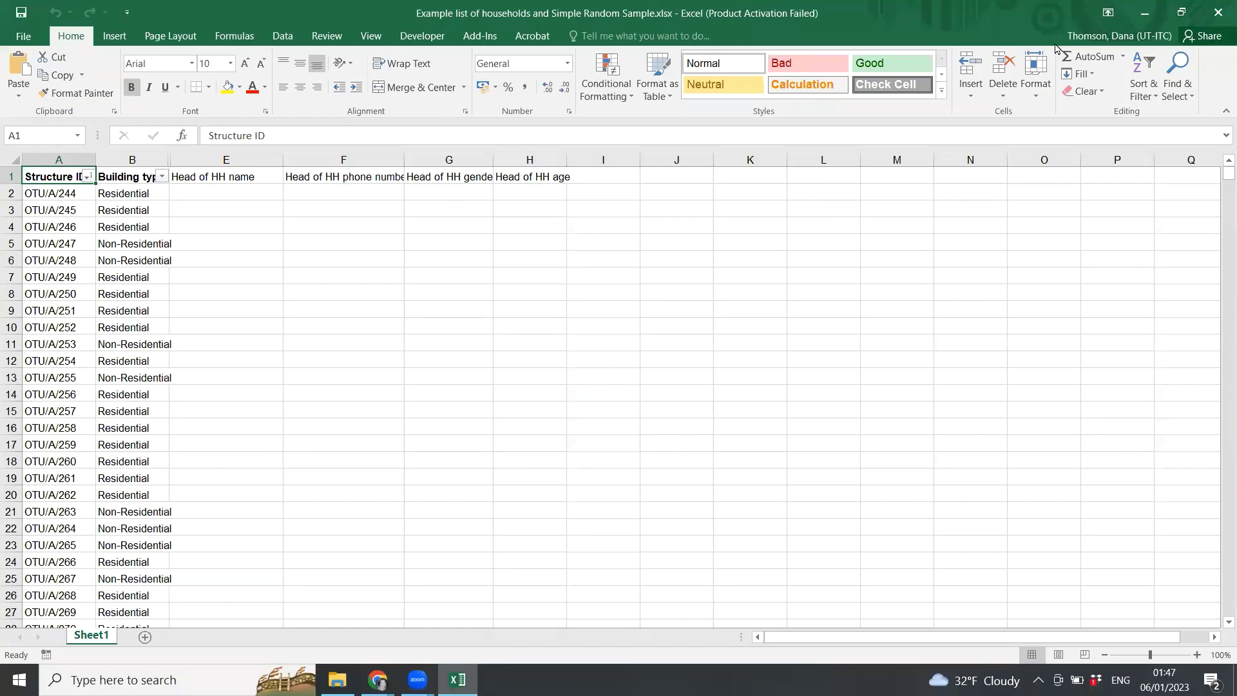
pyautogui.click(1217, 12)
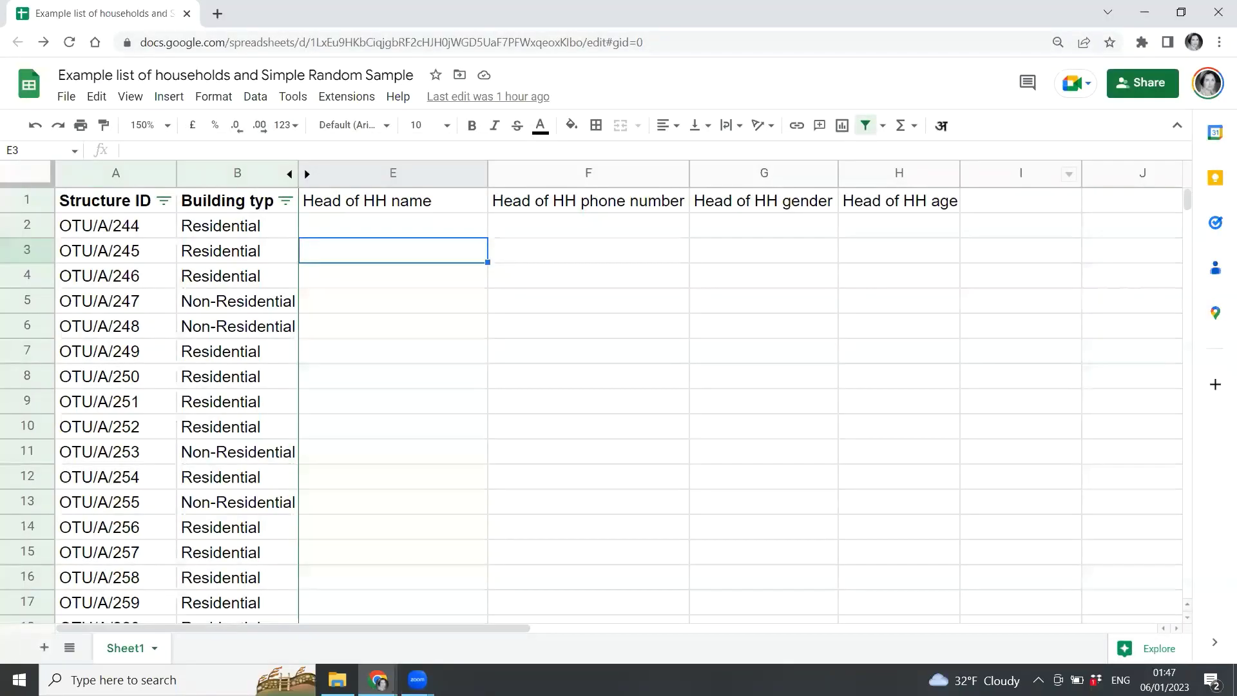
pyautogui.click(337, 680)
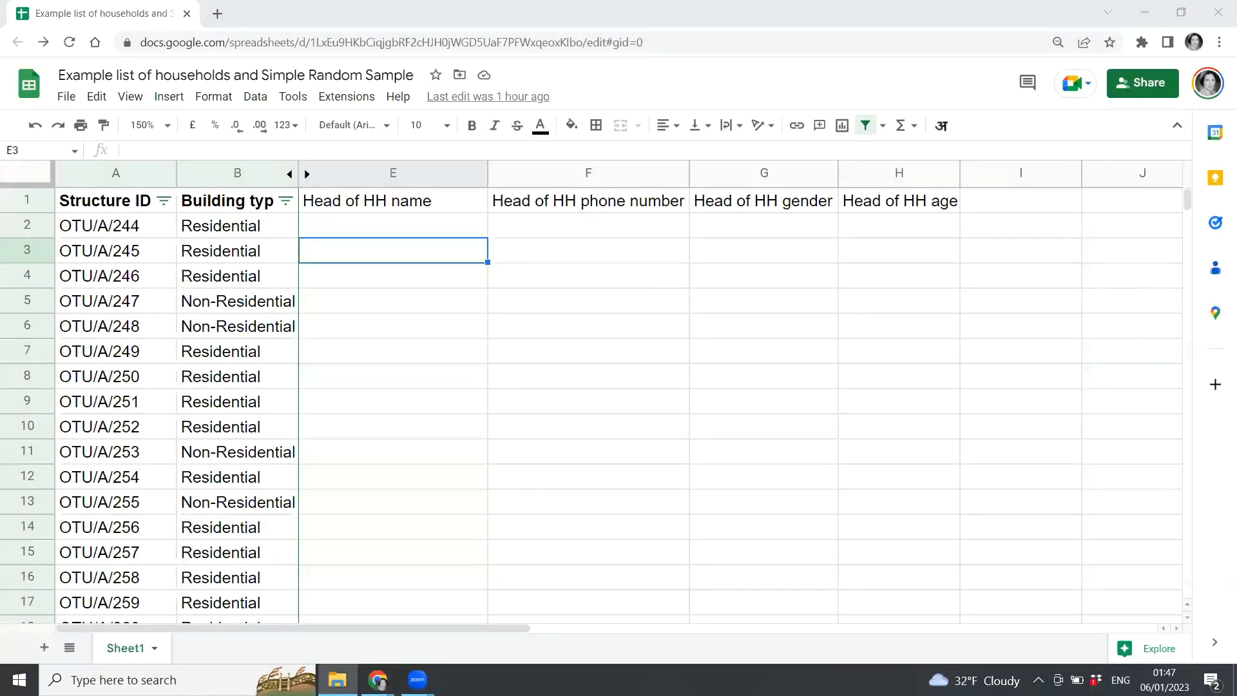